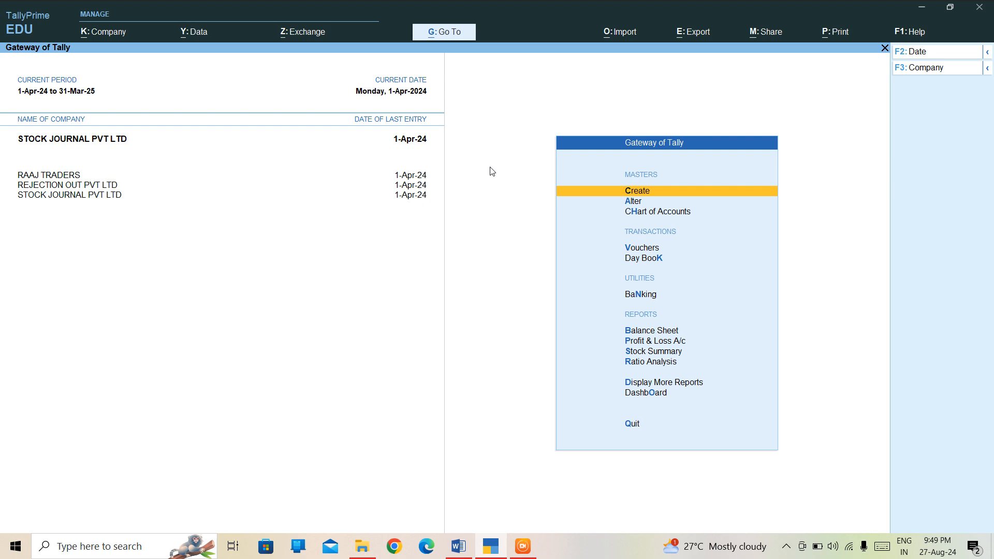
# Open the Display More Reports list from the Gateway of Tally
pyautogui.press('Down')
pyautogui.press('Down')
pyautogui.press('Down')
pyautogui.press('Down')
pyautogui.press('Down')
pyautogui.press('Down')
pyautogui.press('Down')
pyautogui.press('Down')
pyautogui.press('Down')
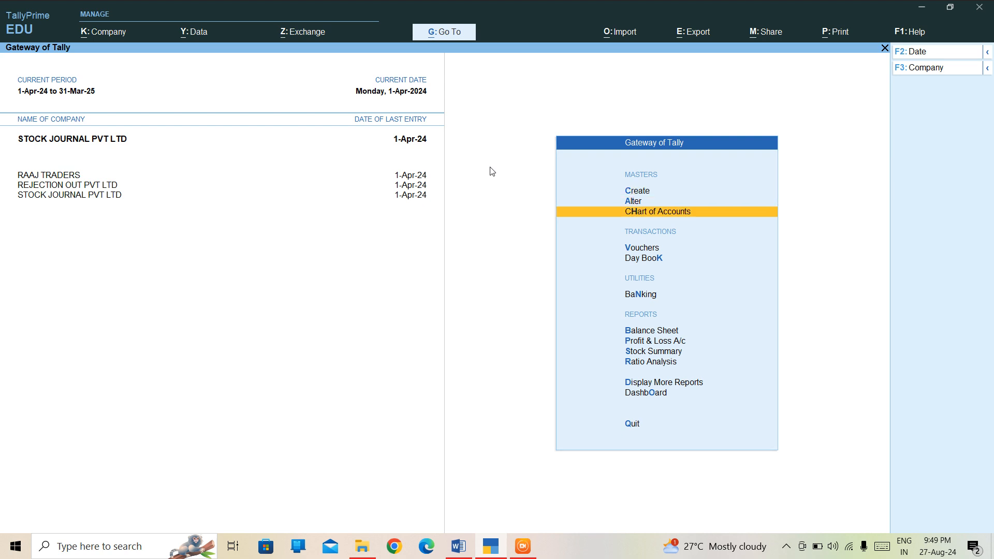
pyautogui.press('Down')
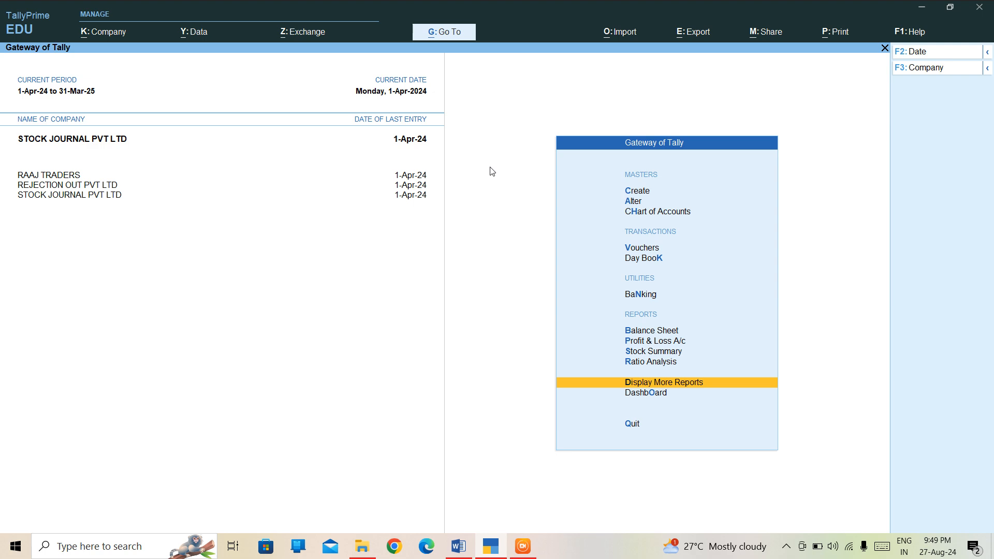
pyautogui.press('Return')
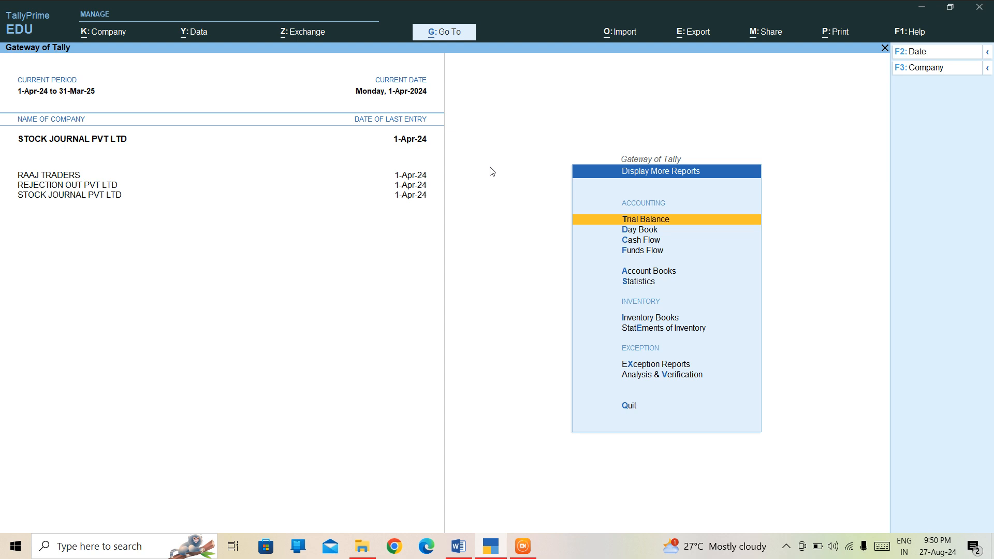
# Open the Inventory Books from the additional reports
pyautogui.press('Down')
pyautogui.press('Down')
pyautogui.press('Down')
pyautogui.press('Down')
pyautogui.press('Down')
pyautogui.press('Down')
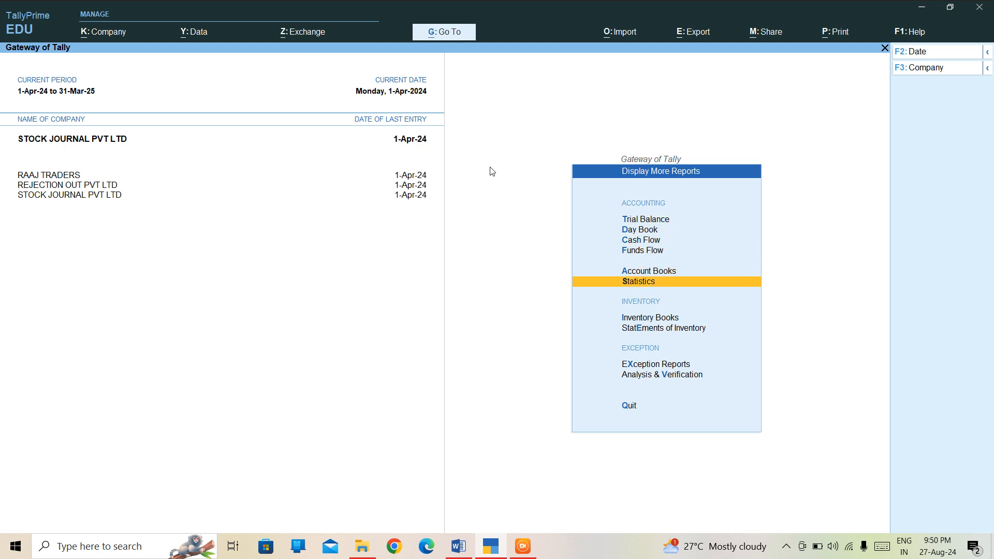
pyautogui.press('Return')
# Open the April BLACK BAG voucher from the Stock Transfer Journal Register to review its source and destination entries
pyautogui.press('Down')
pyautogui.press('Down')
pyautogui.press('Down')
pyautogui.press('Down')
pyautogui.press('Down')
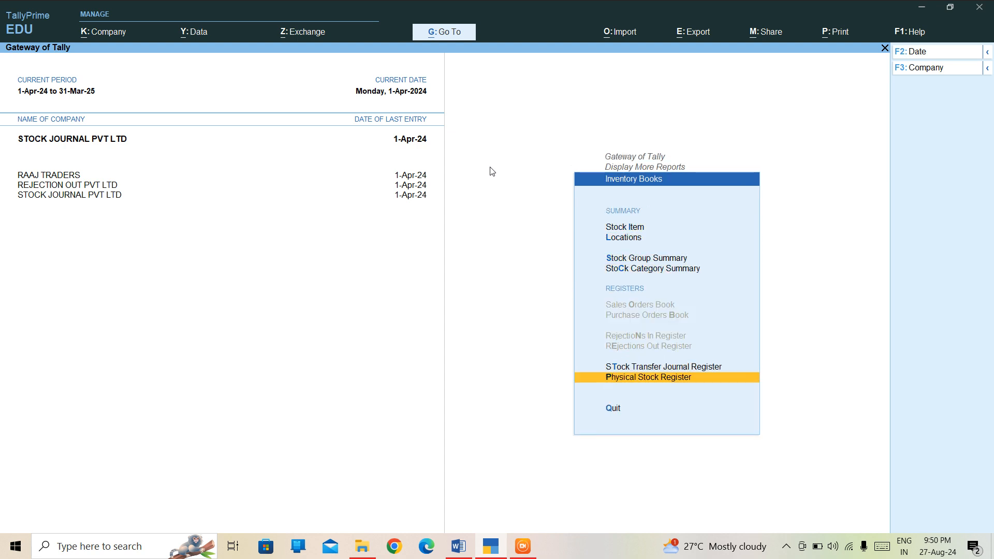
pyautogui.press('Down')
pyautogui.press('Up')
pyautogui.press('Up')
pyautogui.press('Return')
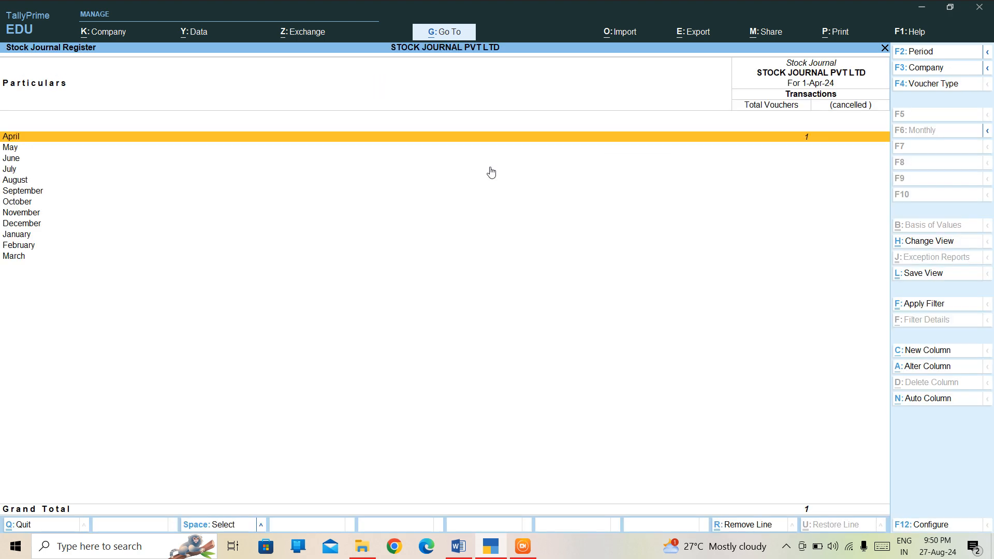
pyautogui.press('Return')
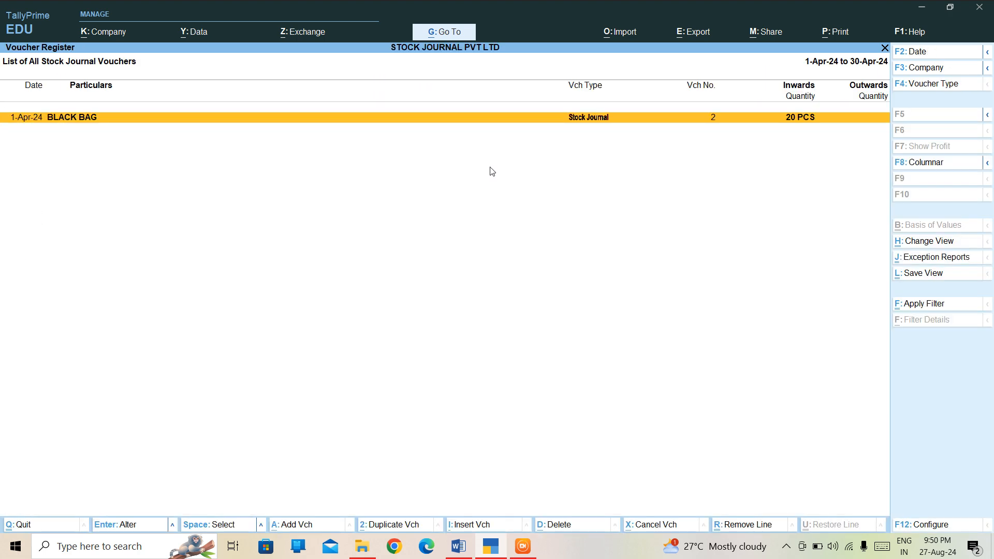
pyautogui.press('Return')
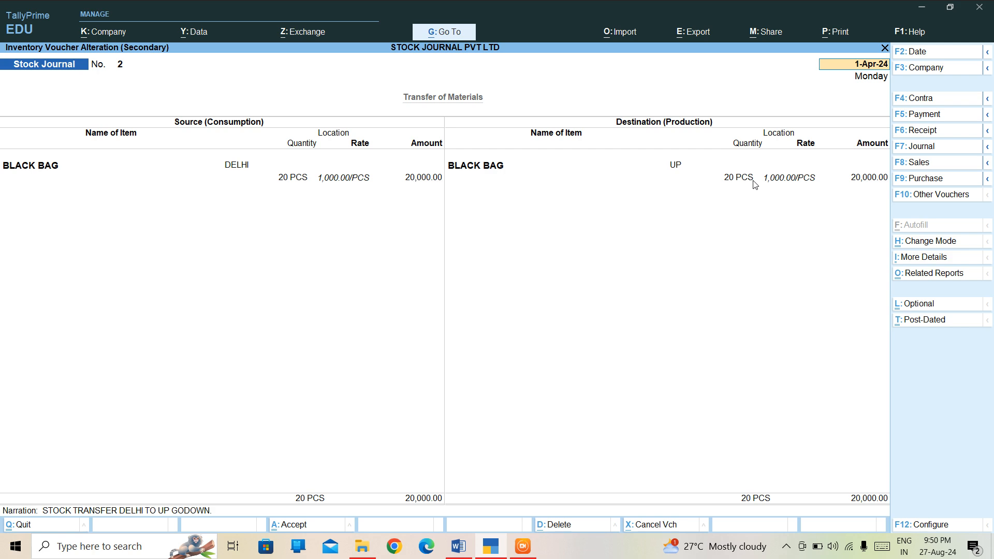
# Accept the stock journal voucher and leave the register back to the Display More Reports list
pyautogui.hotkey('ctrl', 'a')
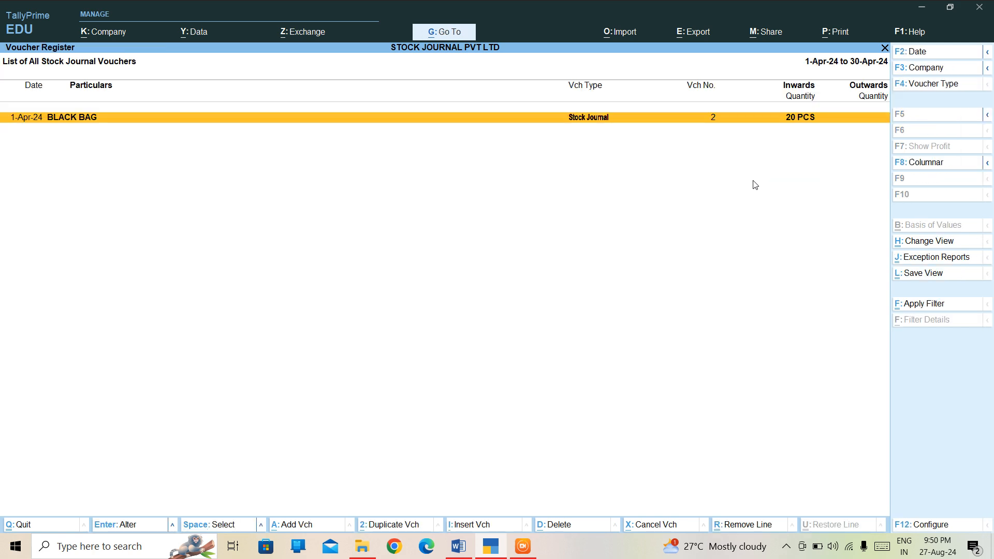
pyautogui.press('Escape')
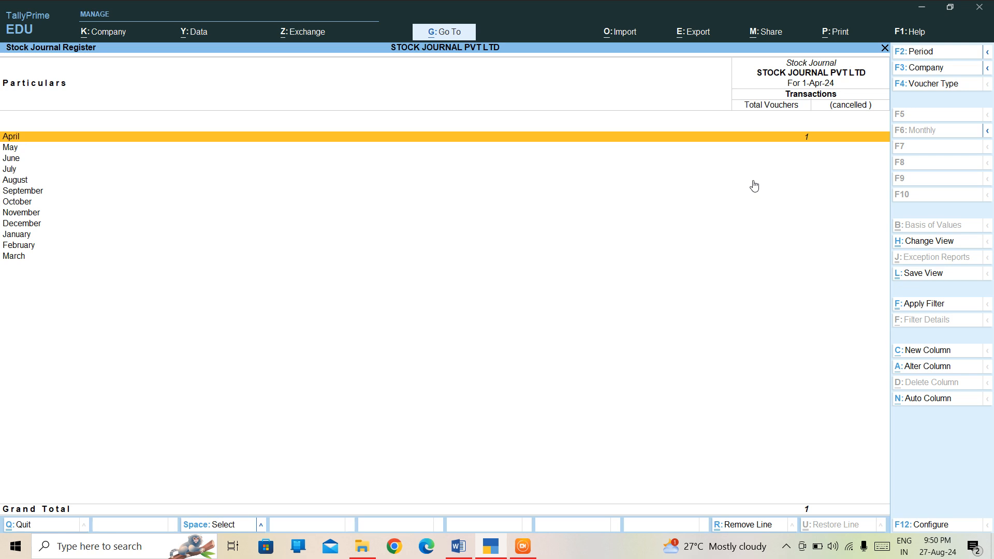
pyautogui.press('Escape')
pyautogui.press('Escape')
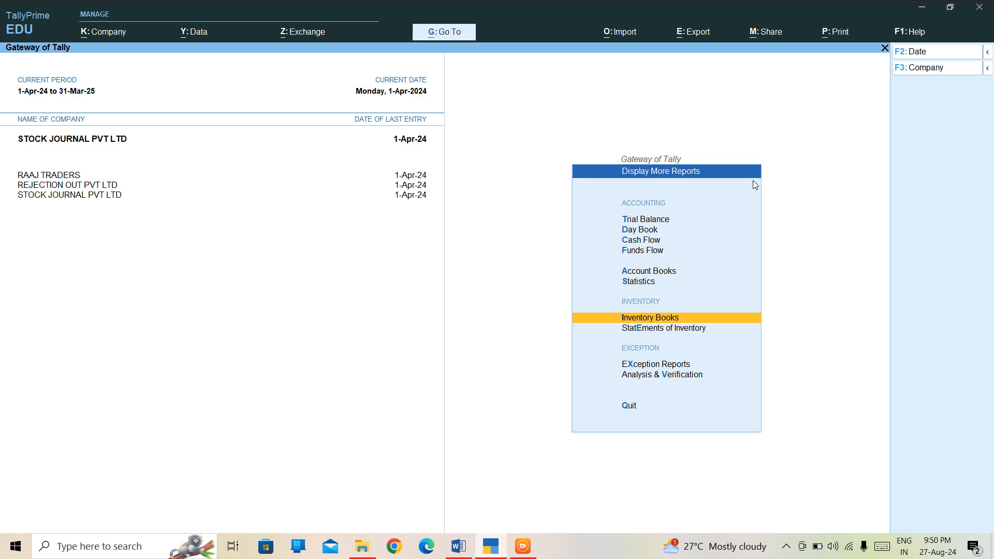
# View the location summary for UP in the Inventory Books
pyautogui.press('Return')
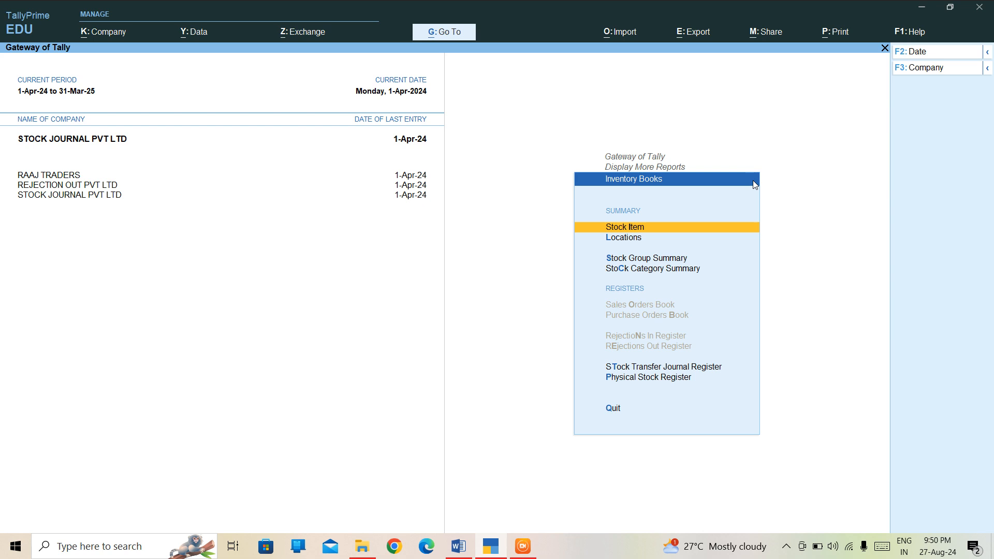
pyautogui.press('Down')
pyautogui.press('Return')
pyautogui.press('Down')
pyautogui.press('Down')
pyautogui.press('Down')
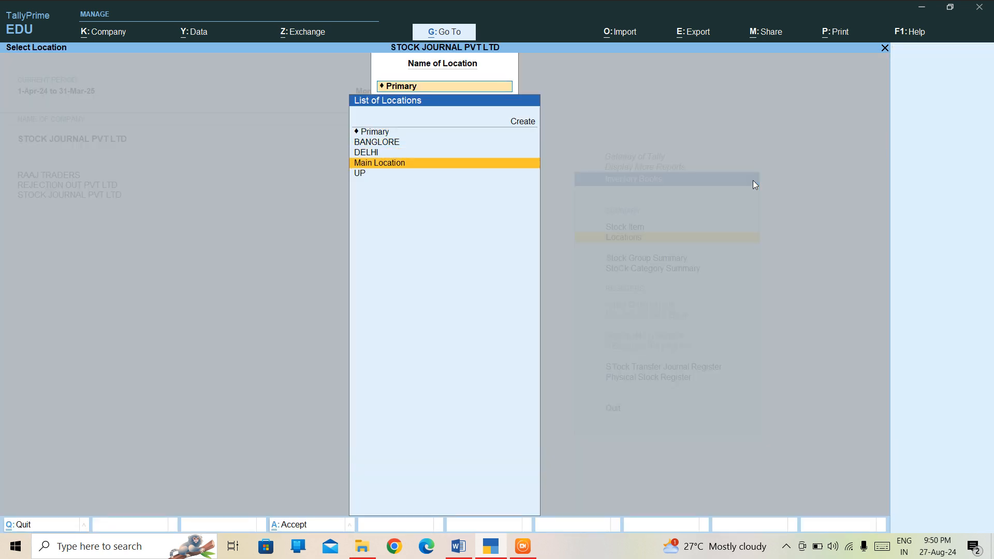
pyautogui.press('Down')
pyautogui.press('Return')
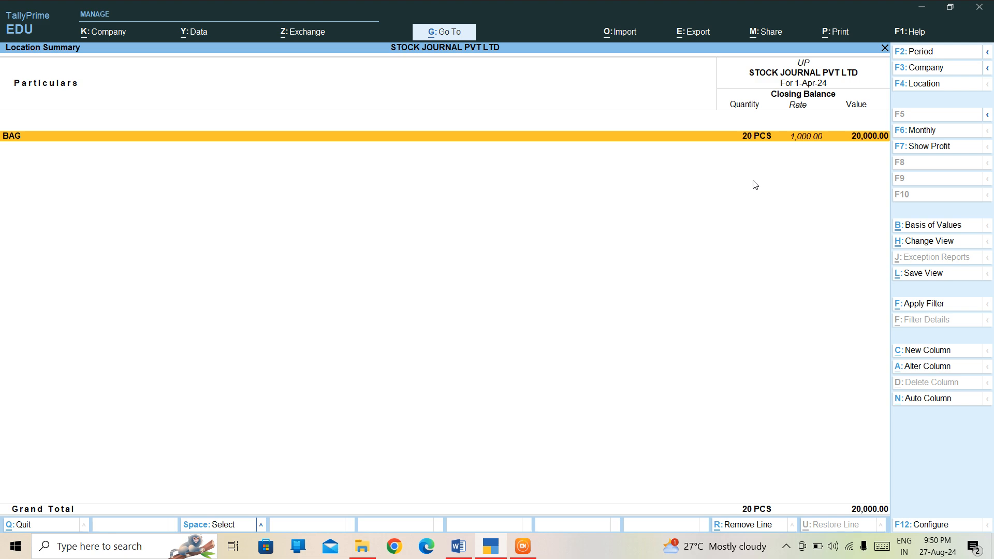
# View the location summaries for BANGLORE and DELHI, and return to the Inventory Books
pyautogui.press('Escape')
pyautogui.press('Up')
pyautogui.press('Up')
pyautogui.press('Up')
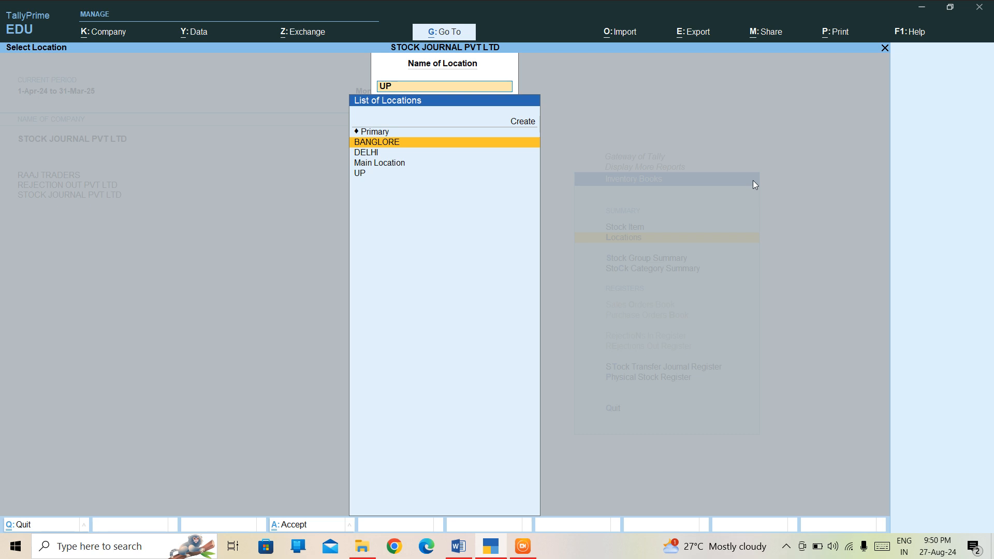
pyautogui.press('Return')
pyautogui.press('Escape')
pyautogui.press('Down')
pyautogui.press('Return')
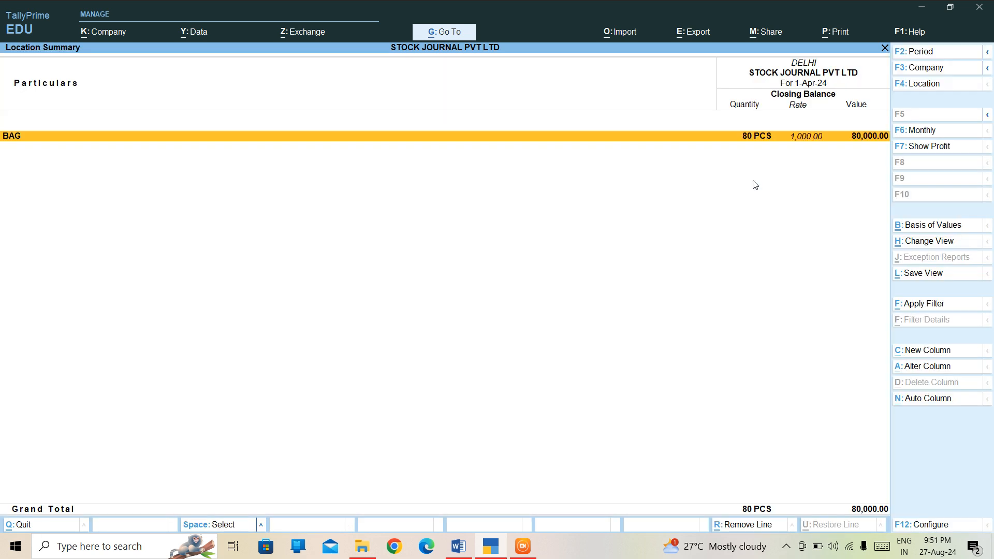
pyautogui.press('Escape')
pyautogui.press('Escape')
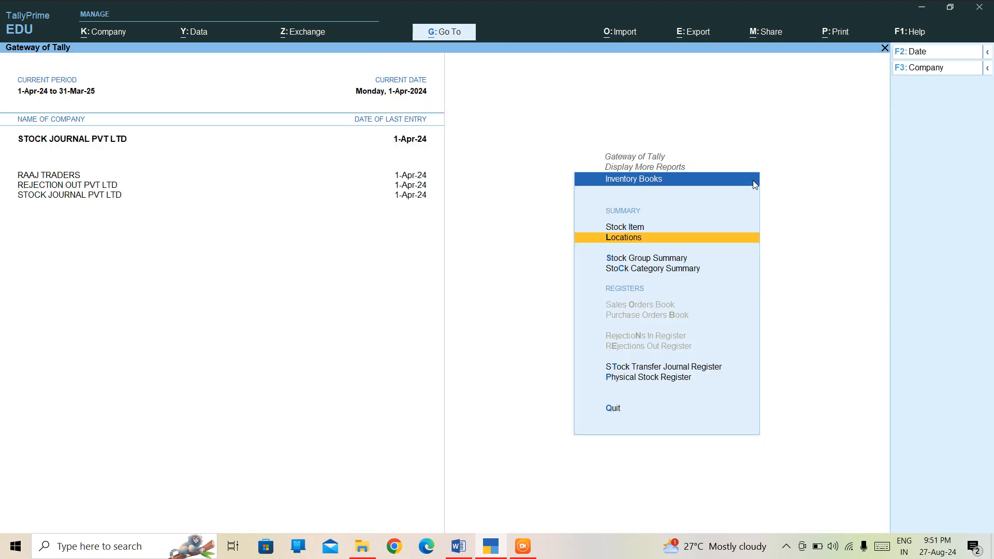
# Return to the Gateway of Tally and open voucher creation
pyautogui.press('Escape')
pyautogui.press('Escape')
pyautogui.press('Up')
pyautogui.press('Up')
pyautogui.press('Up')
pyautogui.press('Up')
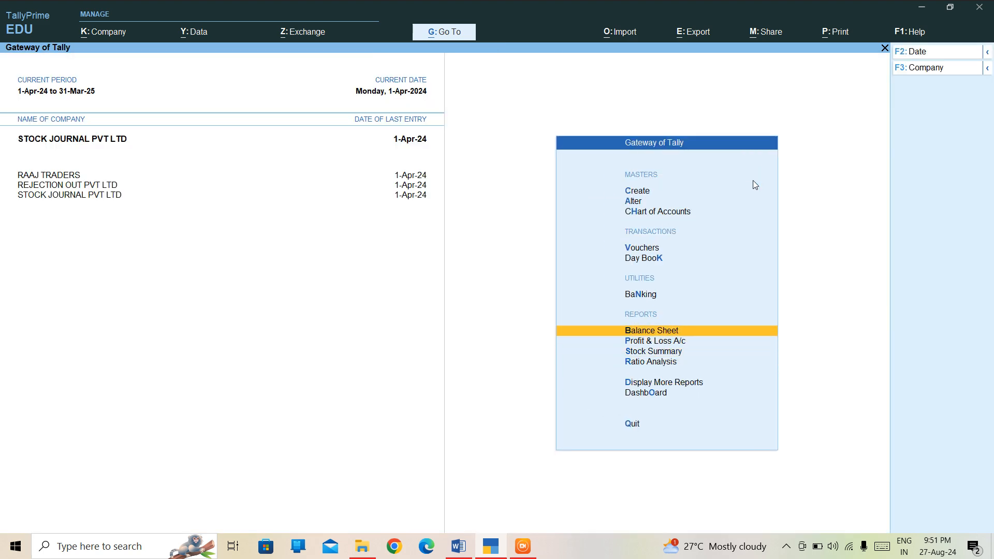
pyautogui.press('Up')
pyautogui.press('Up')
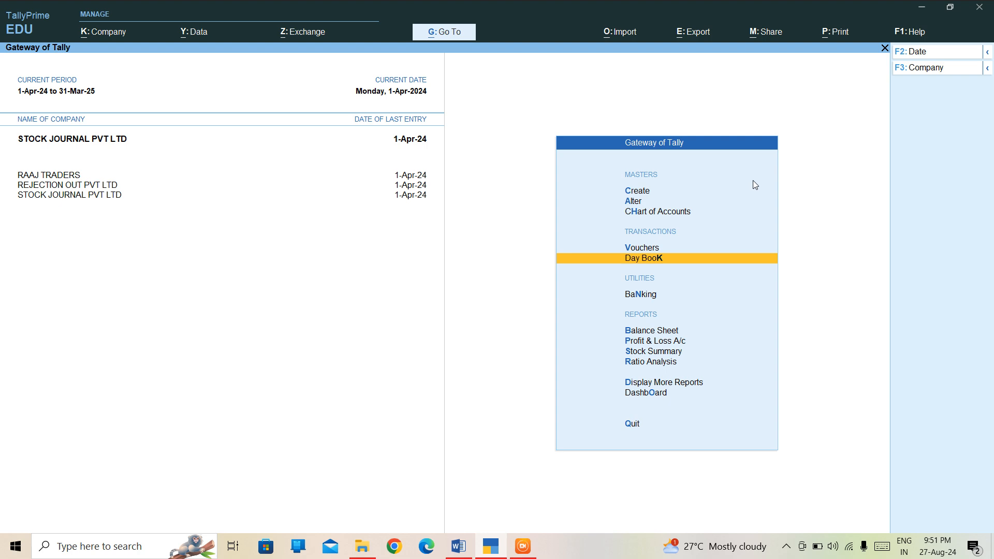
pyautogui.press('Up')
pyautogui.press('Return')
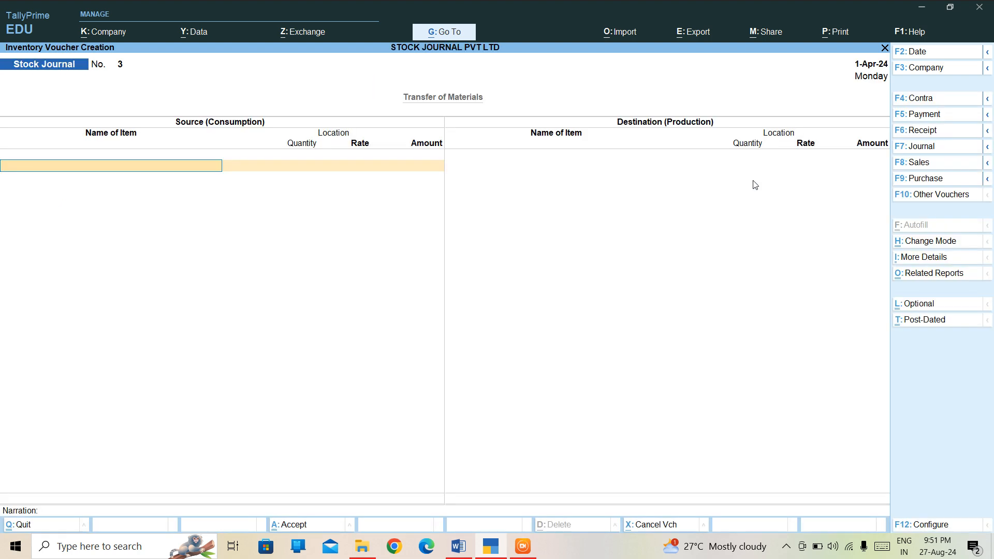
# Switch the voucher entry to Purchase, reopen it, and change it back to Stock Journal
pyautogui.press('F9')
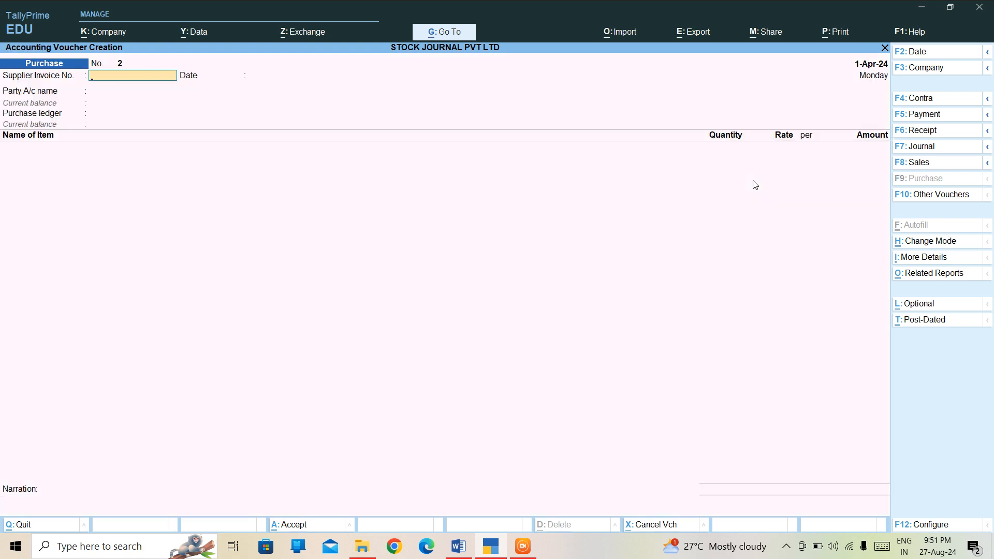
pyautogui.press('Escape')
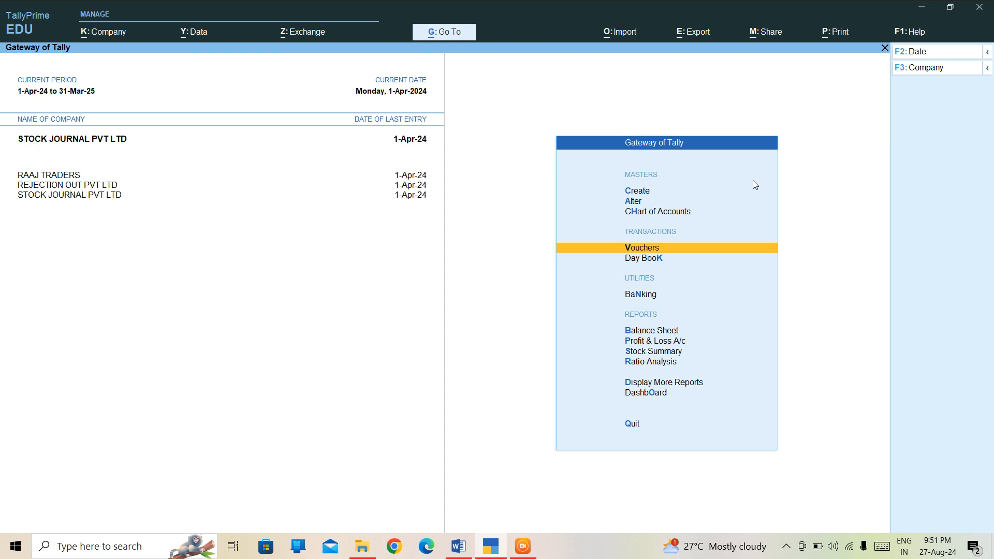
pyautogui.press('Return')
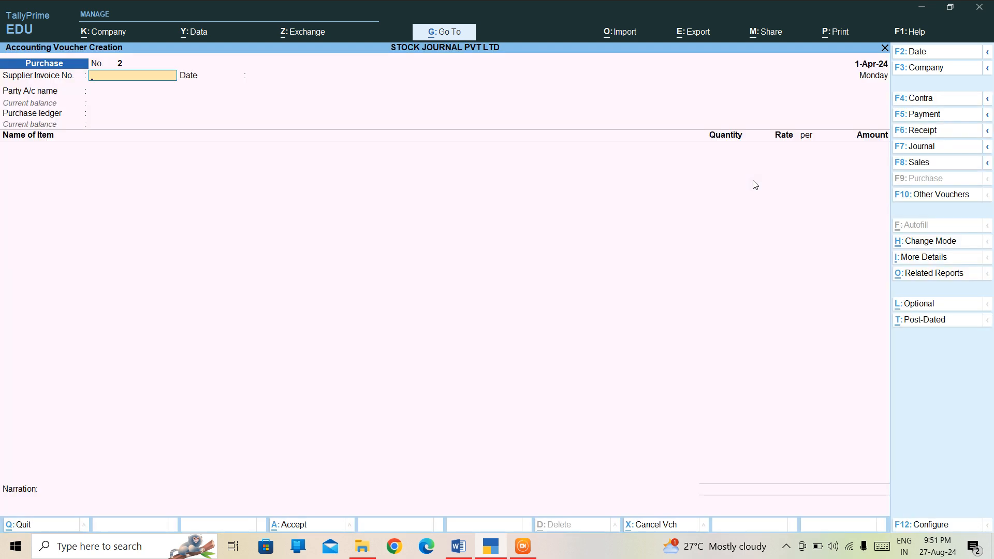
pyautogui.hotkey('alt', 'F7')
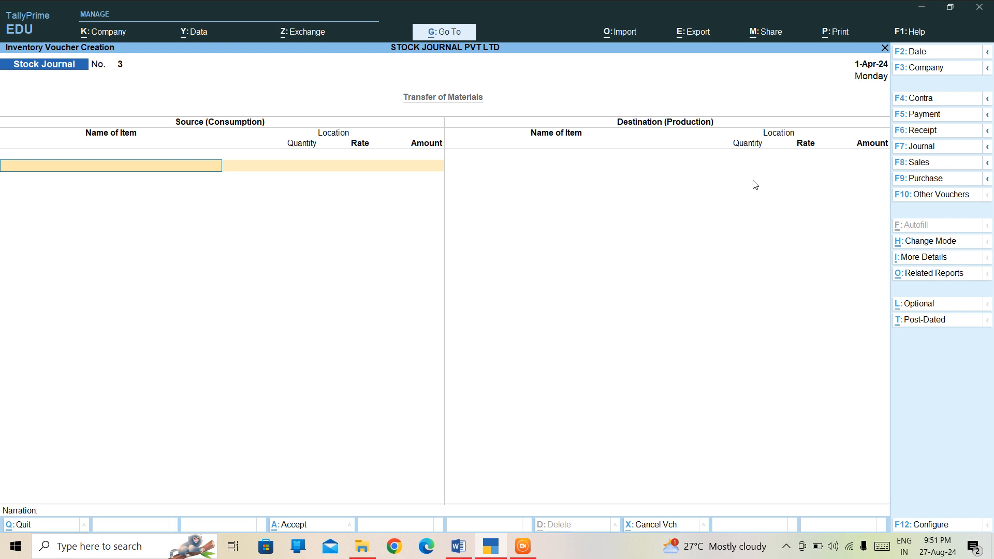
# Show the inactive voucher types in the Change Voucher Type list
pyautogui.press('F10')
pyautogui.press('Up')
pyautogui.press('Up')
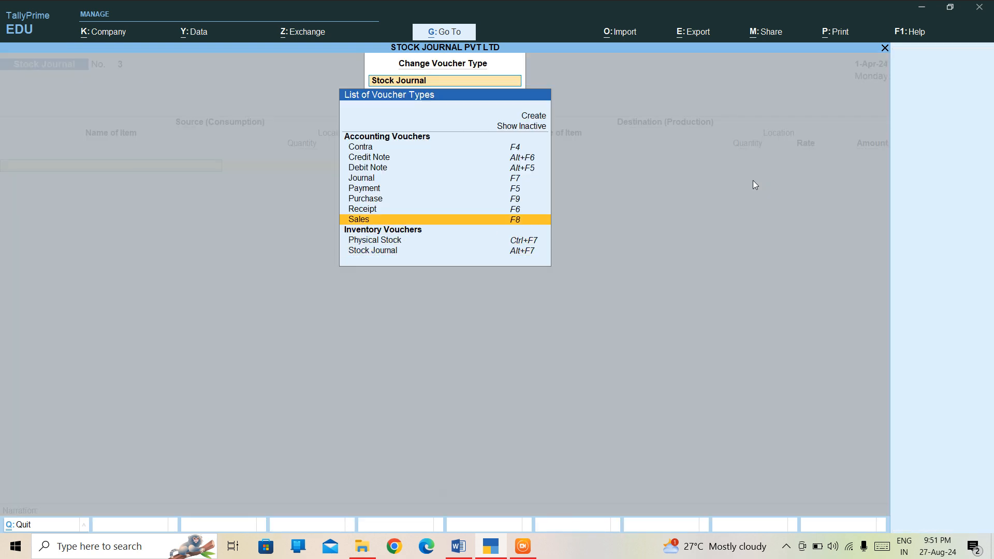
pyautogui.press('Up')
pyautogui.press('Up')
pyautogui.press('Up')
pyautogui.press('Up')
pyautogui.press('Up')
pyautogui.press('Up')
pyautogui.press('Up')
pyautogui.press('Up')
pyautogui.press('Up')
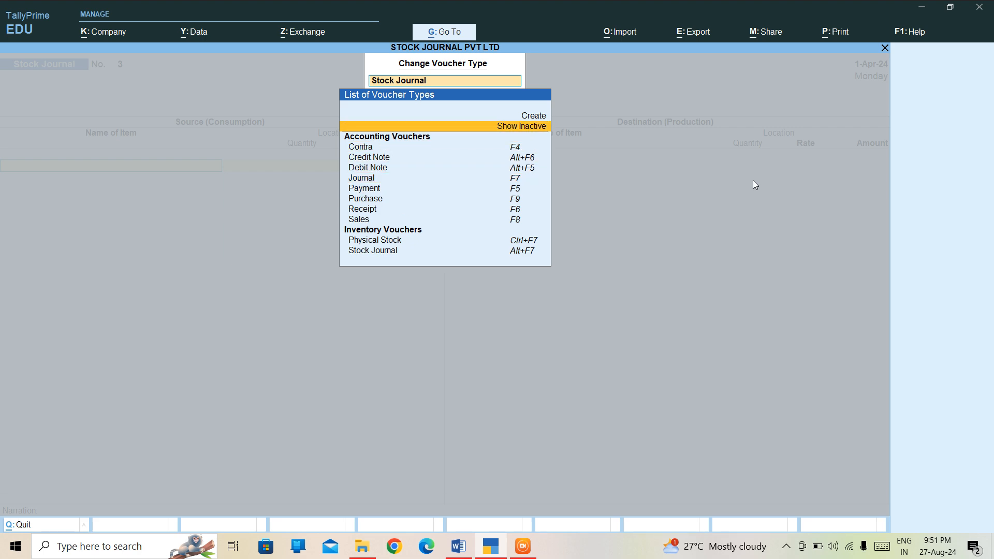
pyautogui.press('Return')
# Look through the accounting and inventory voucher types, and return to the Stock Journal voucher
pyautogui.press('Down')
pyautogui.press('Down')
pyautogui.press('Down')
pyautogui.press('Down')
pyautogui.press('Down')
pyautogui.press('Down')
pyautogui.press('Down')
pyautogui.press('Down')
pyautogui.press('Down')
pyautogui.press('Down')
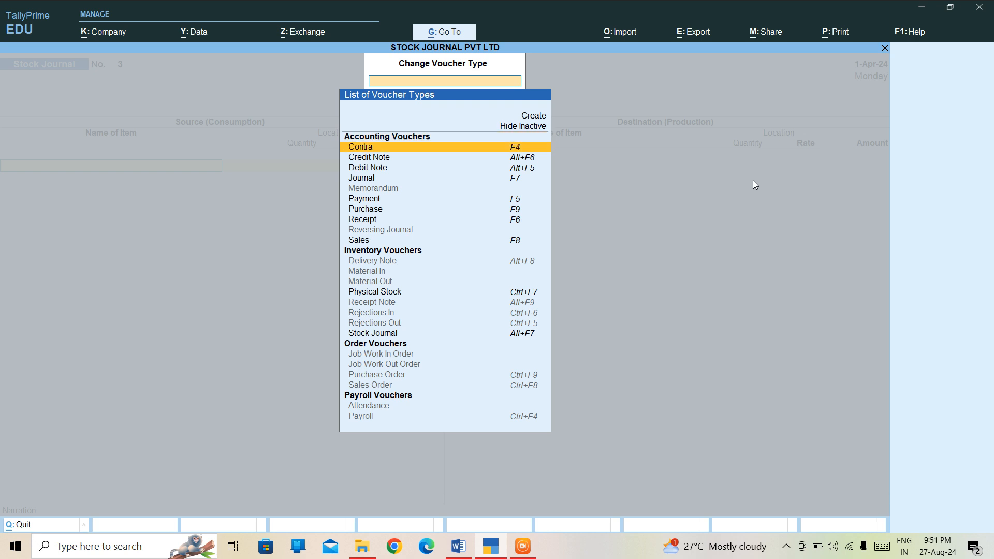
pyautogui.press('Down')
pyautogui.press('Down')
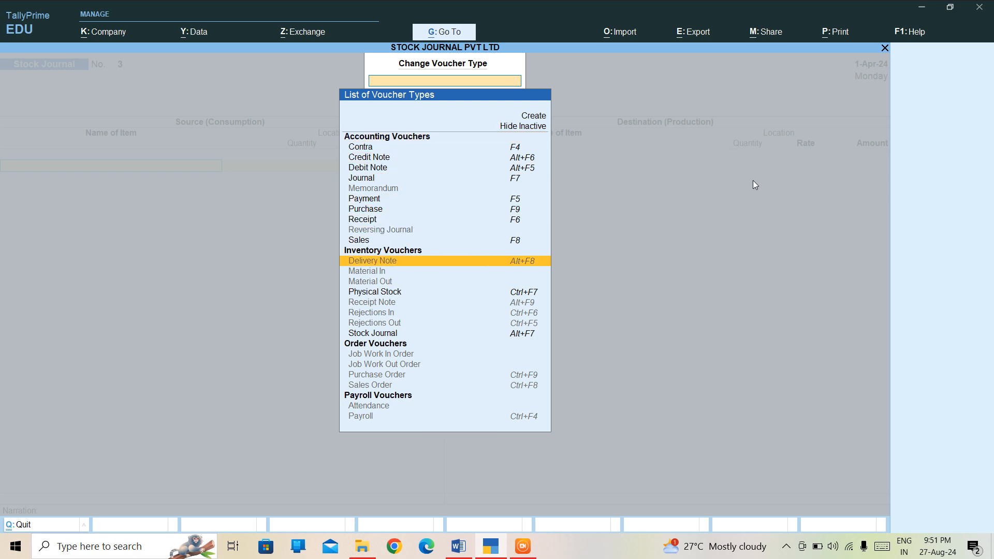
pyautogui.press('Return')
pyautogui.press('n')
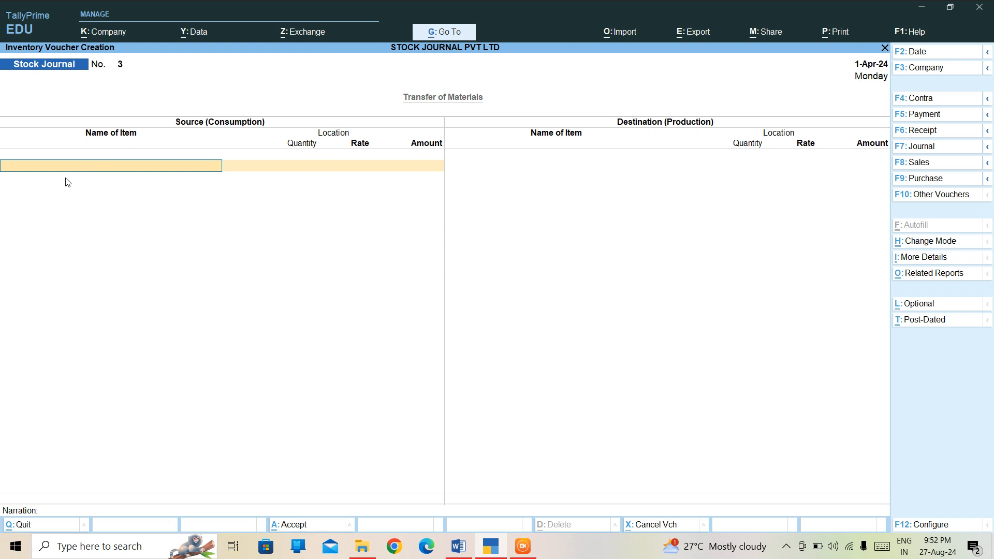
# Select BLACK BAG as the source item of the stock journal voucher, with UP as its location
pyautogui.write('B')
pyautogui.press('Return')
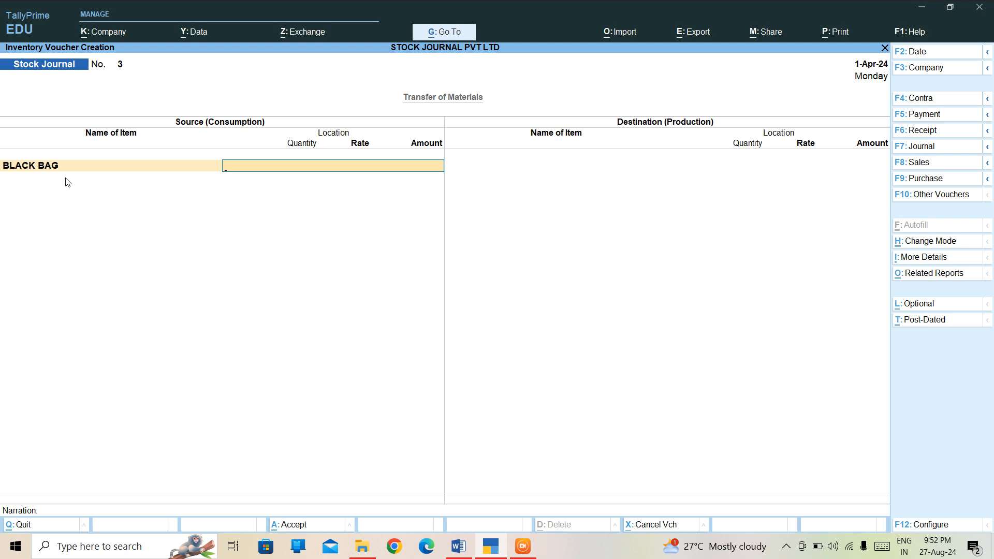
pyautogui.write('U')
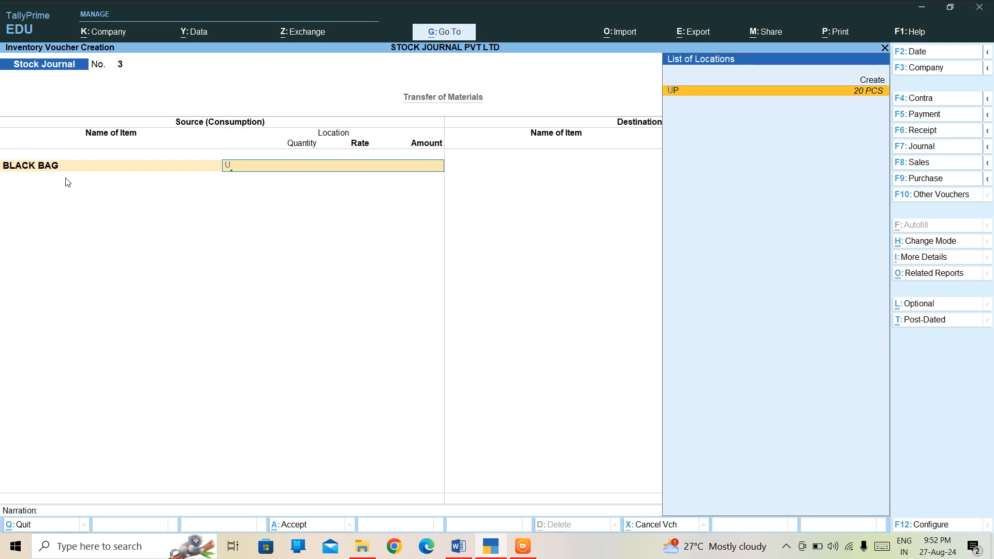
pyautogui.press('BackSpace')
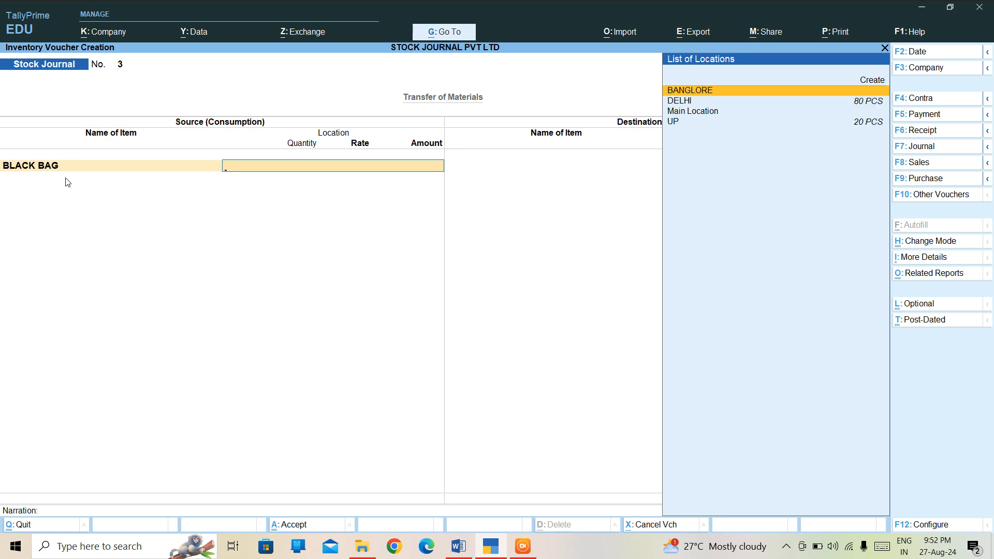
pyautogui.press('Down')
pyautogui.press('Down')
pyautogui.press('Up')
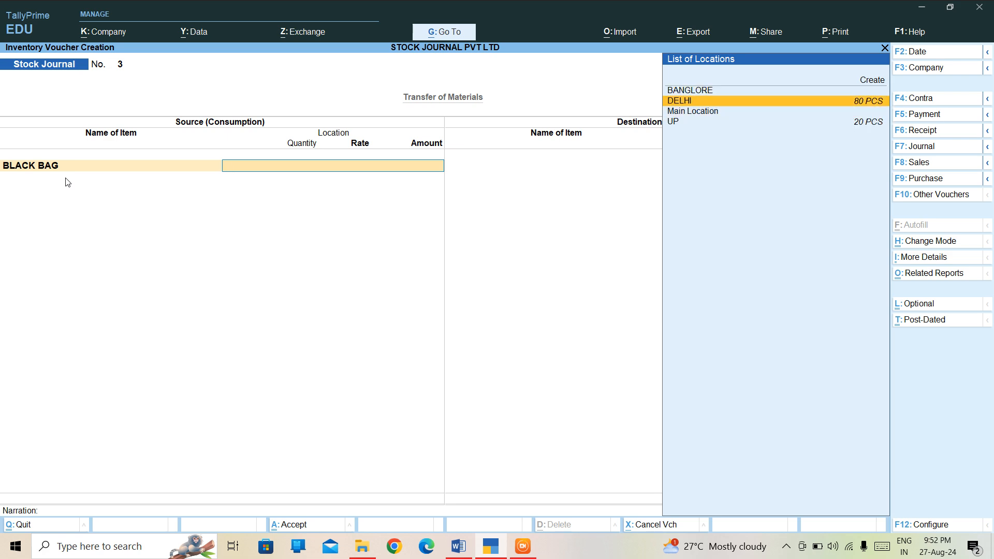
pyautogui.press('Up')
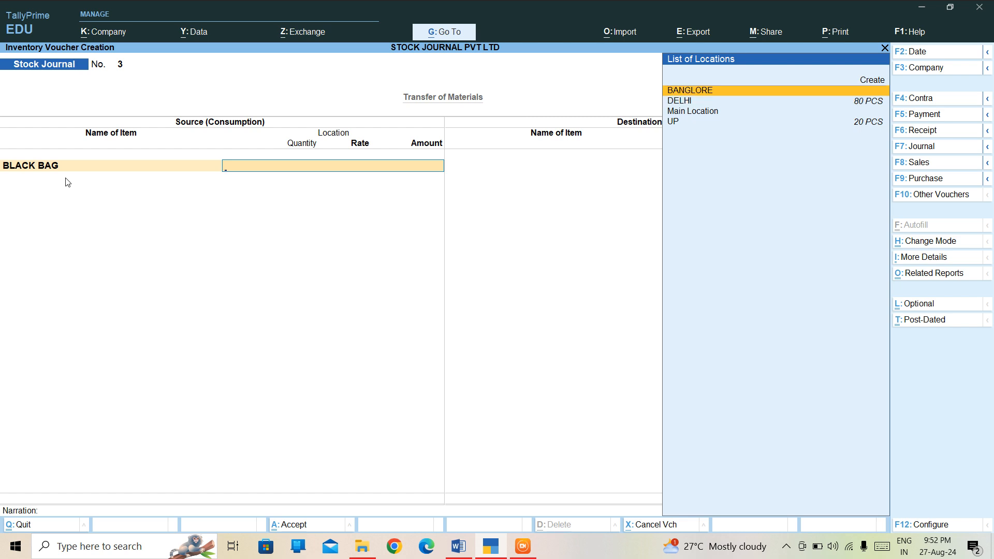
pyautogui.press('Down')
pyautogui.press('Down')
pyautogui.press('Down')
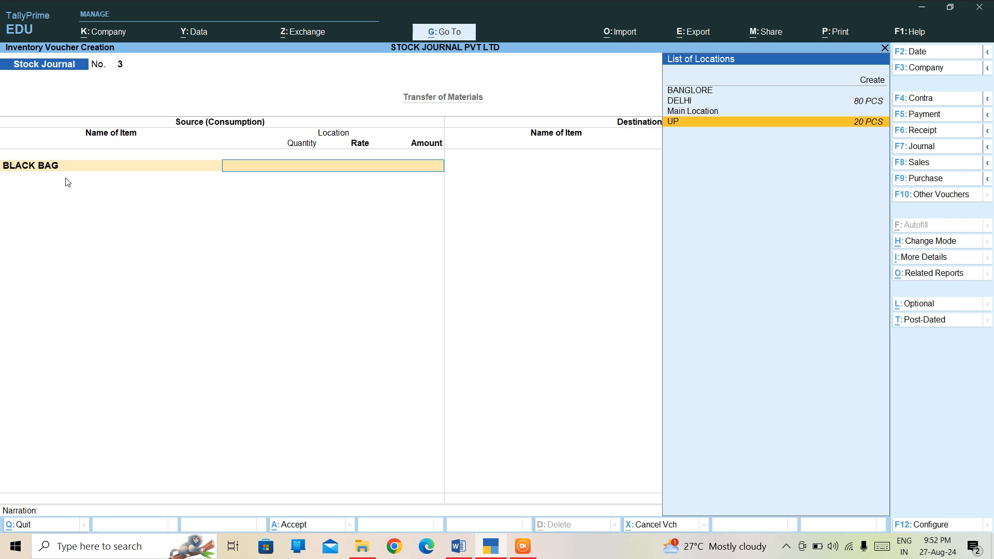
pyautogui.press('Return')
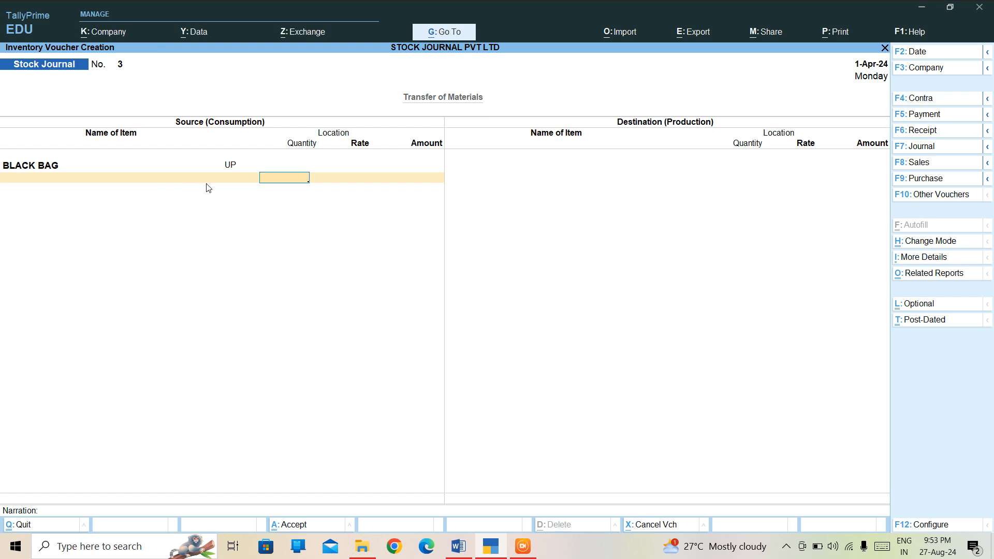
# Set the source quantity to 10 PCS, accept the 1,000.00/PCS rate, and finish the source entries
pyautogui.write('0')
pyautogui.press('Return')
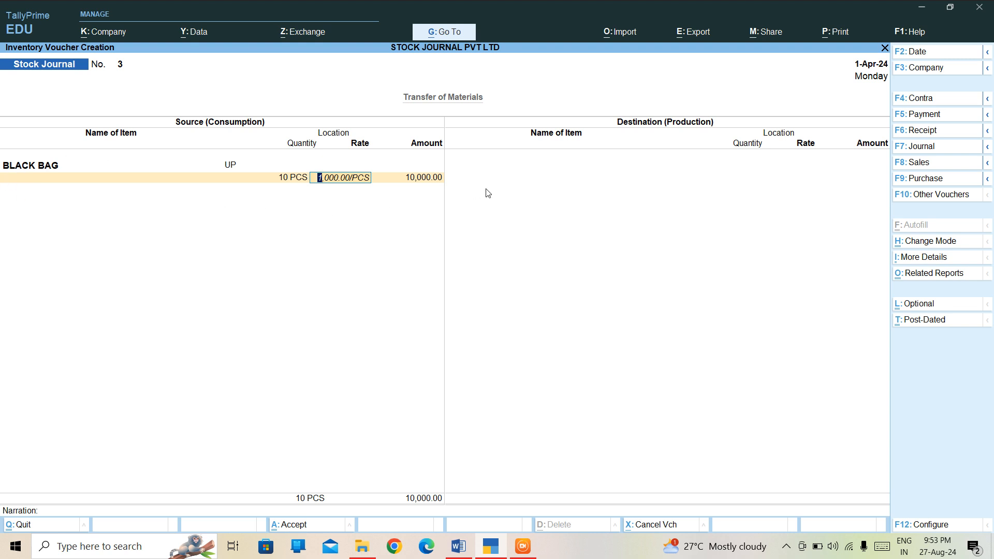
pyautogui.press('Return')
pyautogui.press('Return')
pyautogui.press('Return')
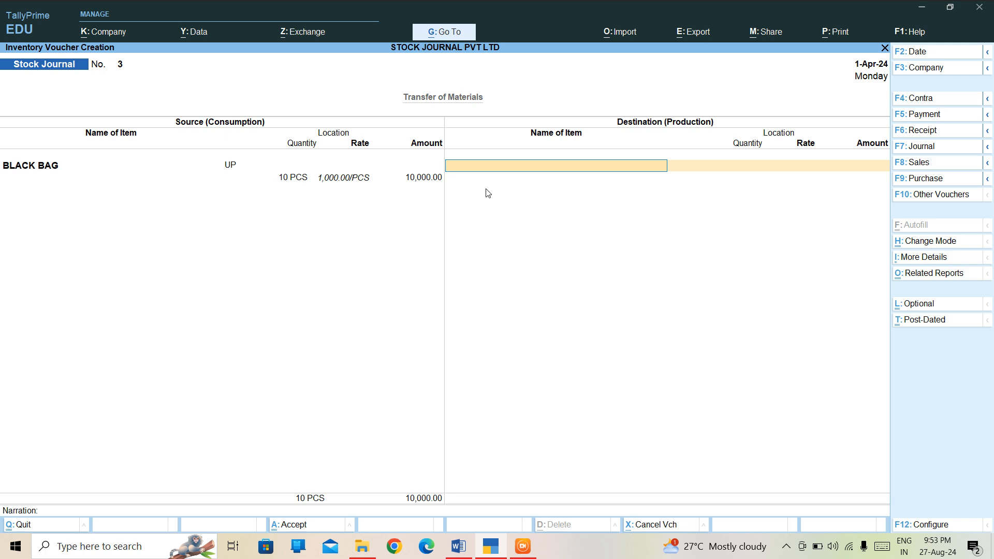
# Add BLACK BAG as the destination item and choose BANGLORE as its location
pyautogui.write('B')
pyautogui.press('Return')
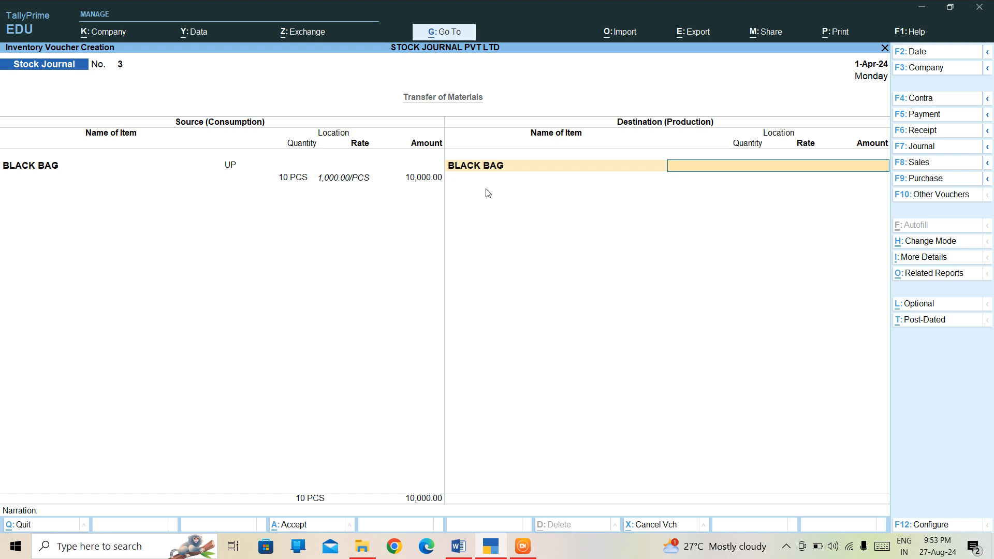
pyautogui.write('B')
pyautogui.press('Return')
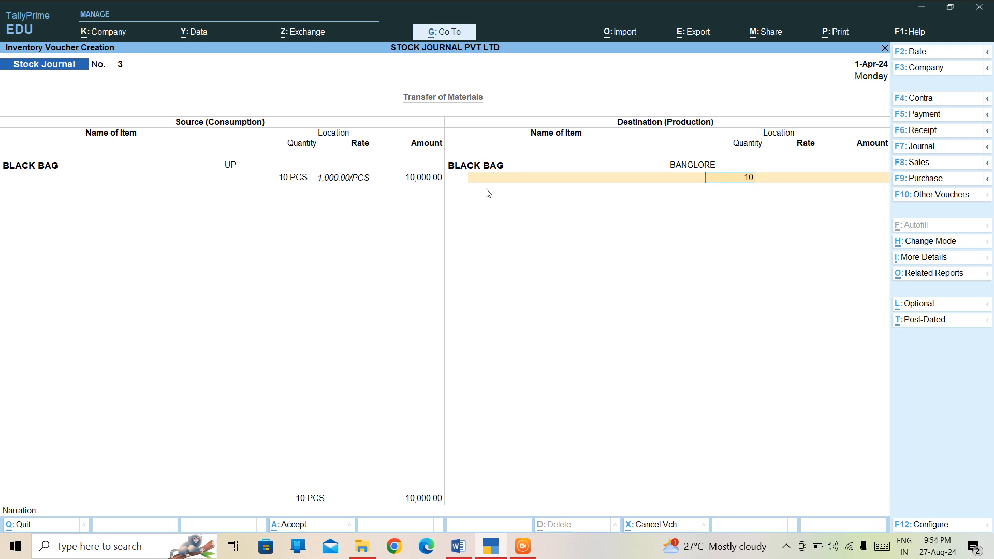
# Set the destination quantity to 10 PCS at 1,000.00/PCS, save the voucher without a narration, and return to the Gateway of Tally
pyautogui.write('10')
pyautogui.press('Return')
pyautogui.press('Return')
pyautogui.press('Return')
pyautogui.press('Return')
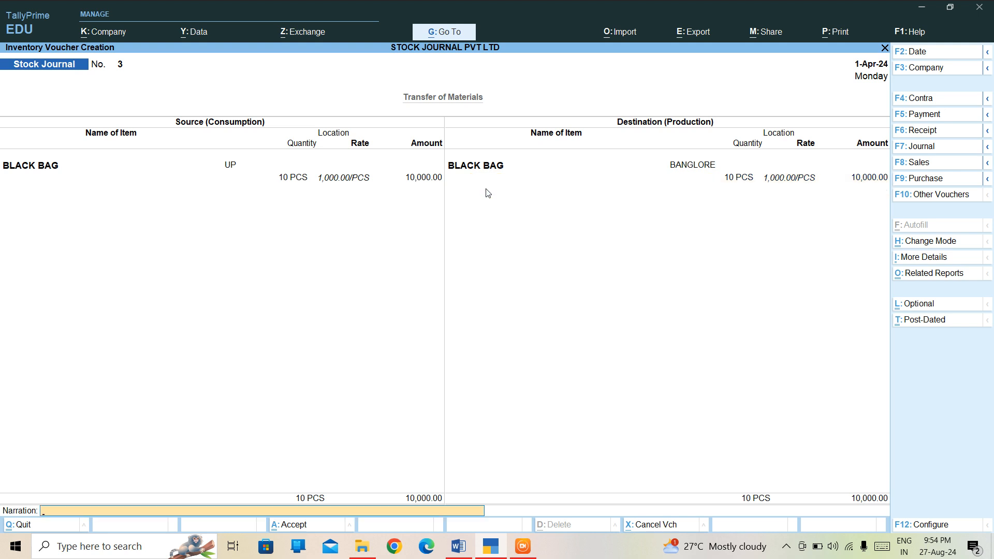
pyautogui.press('Return')
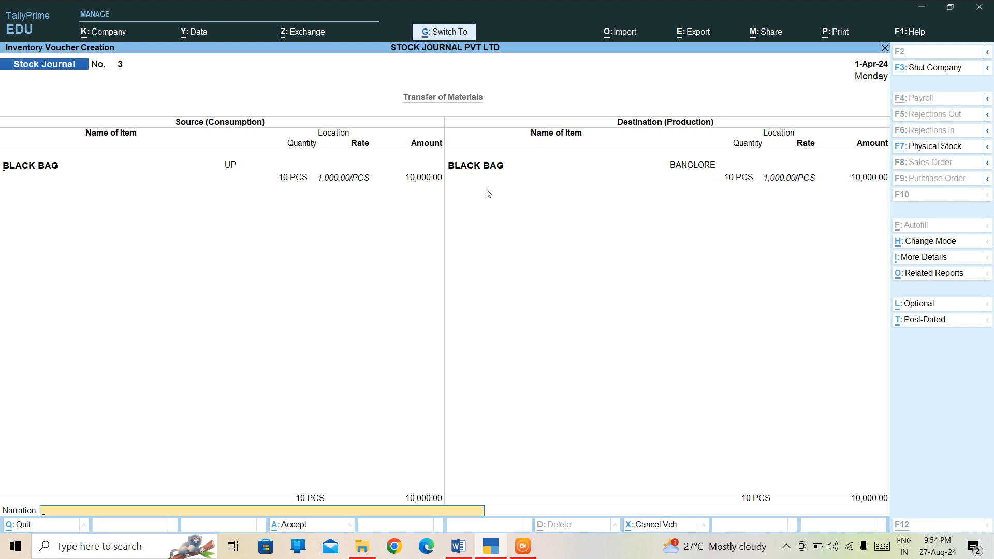
pyautogui.press('Escape')
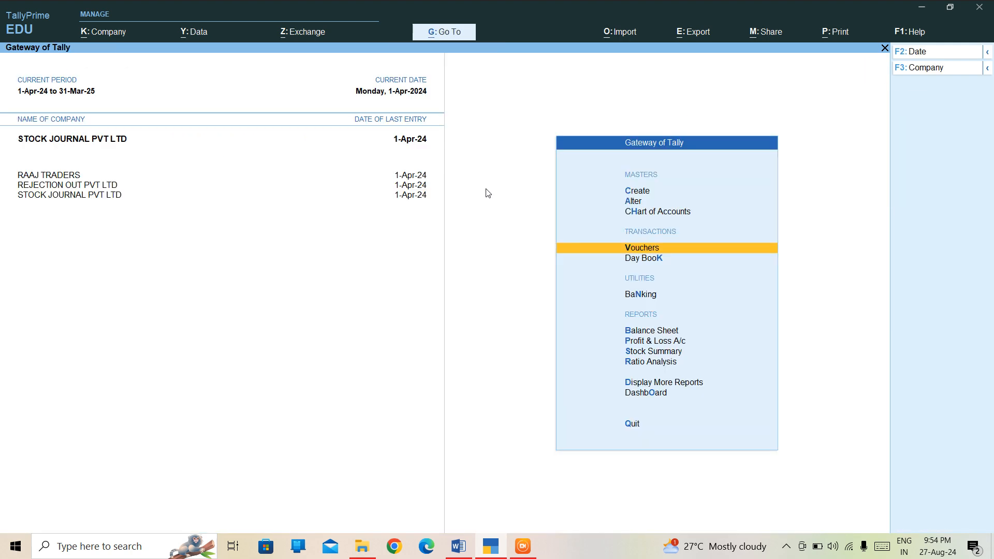
# Open the Inventory Books list from the additional reports
pyautogui.press('Down')
pyautogui.press('Down')
pyautogui.press('Down')
pyautogui.press('Down')
pyautogui.press('Down')
pyautogui.press('Down')
pyautogui.press('Down')
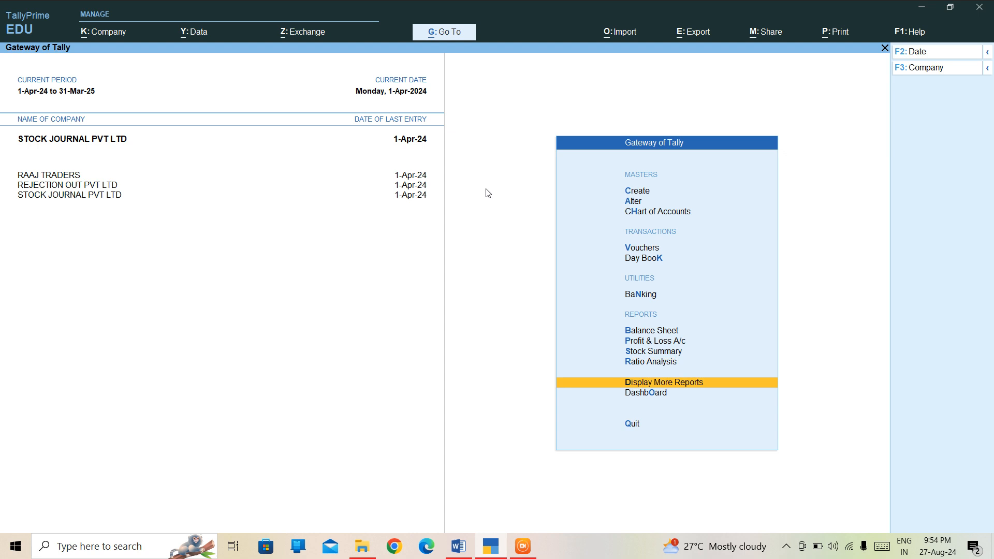
pyautogui.press('Return')
pyautogui.press('Down')
pyautogui.press('Down')
pyautogui.press('Down')
pyautogui.press('Down')
pyautogui.press('Down')
pyautogui.press('Down')
pyautogui.press('Down')
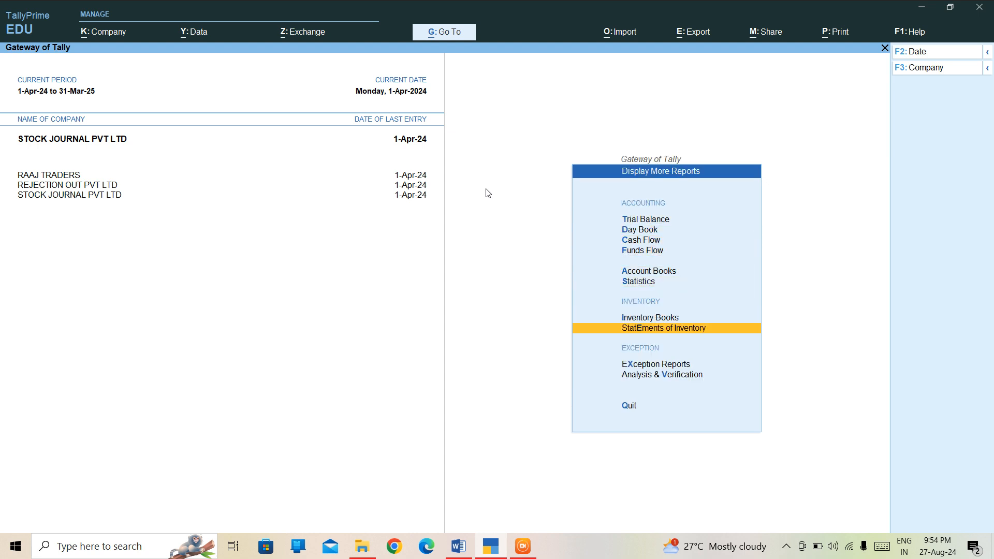
pyautogui.press('Up')
pyautogui.press('Return')
# Open the Stock Transfer Journal Register and show its stock journal vouchers for April 2024
pyautogui.press('Down')
pyautogui.press('Up')
pyautogui.press('Up')
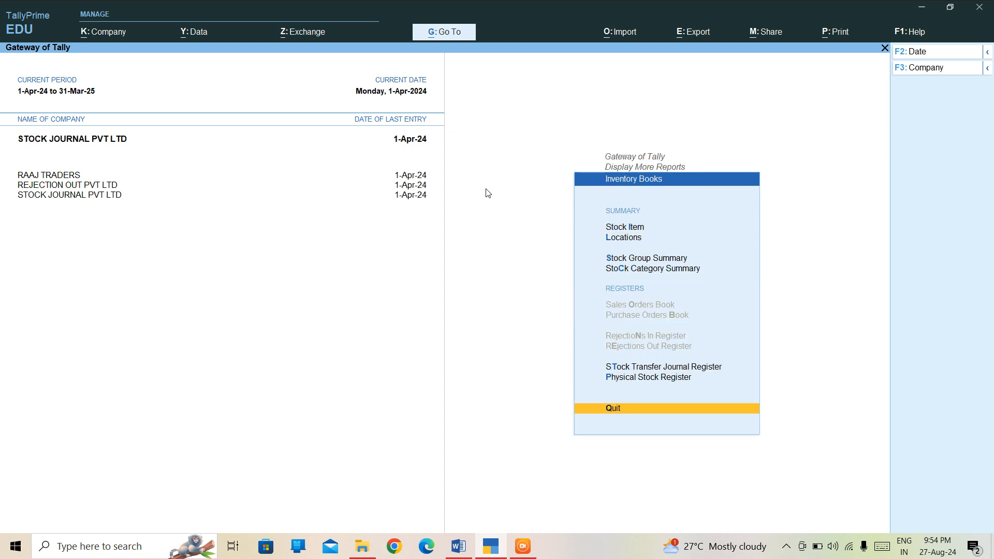
pyautogui.press('Up')
pyautogui.press('Up')
pyautogui.press('Return')
pyautogui.press('Return')
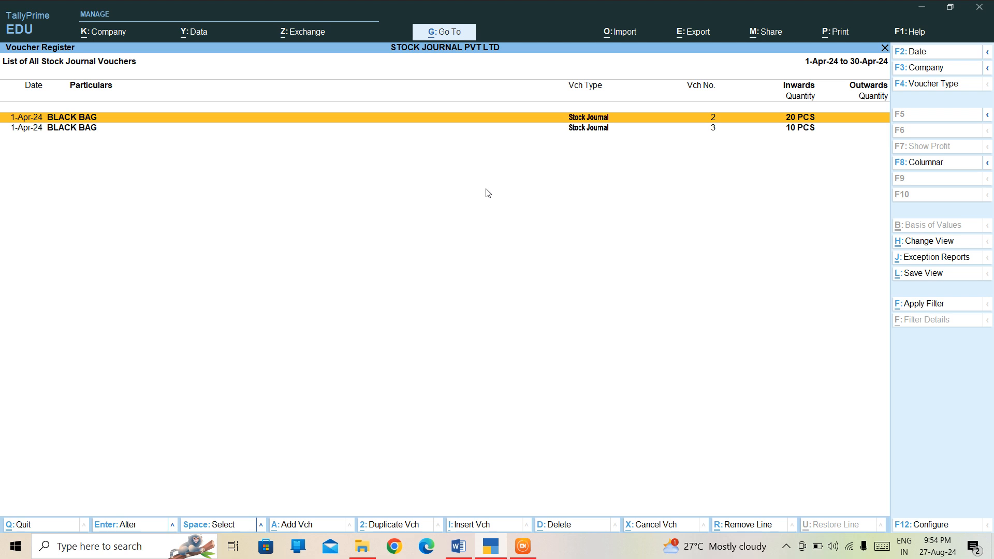
# Open stock journal voucher no. 3 to check its entries, and return to the Gateway of Tally
pyautogui.press('Down')
pyautogui.press('Return')
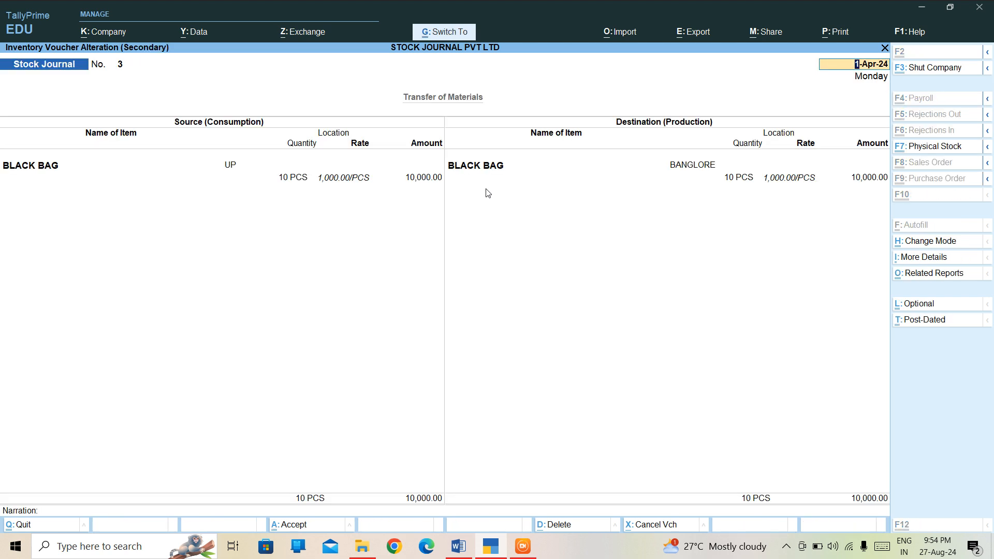
pyautogui.press('Escape')
pyautogui.press('Escape')
pyautogui.press('Escape')
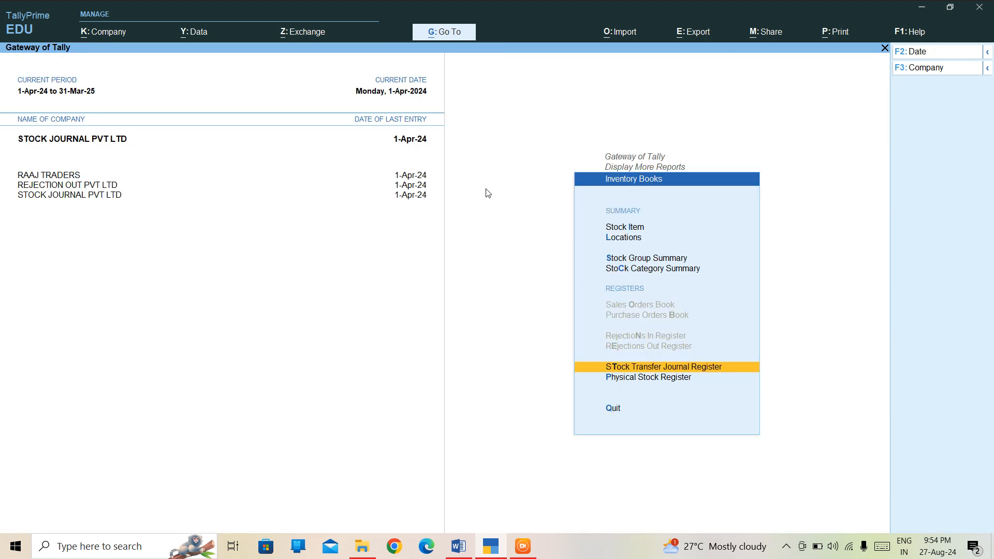
pyautogui.press('Escape')
pyautogui.press('Escape')
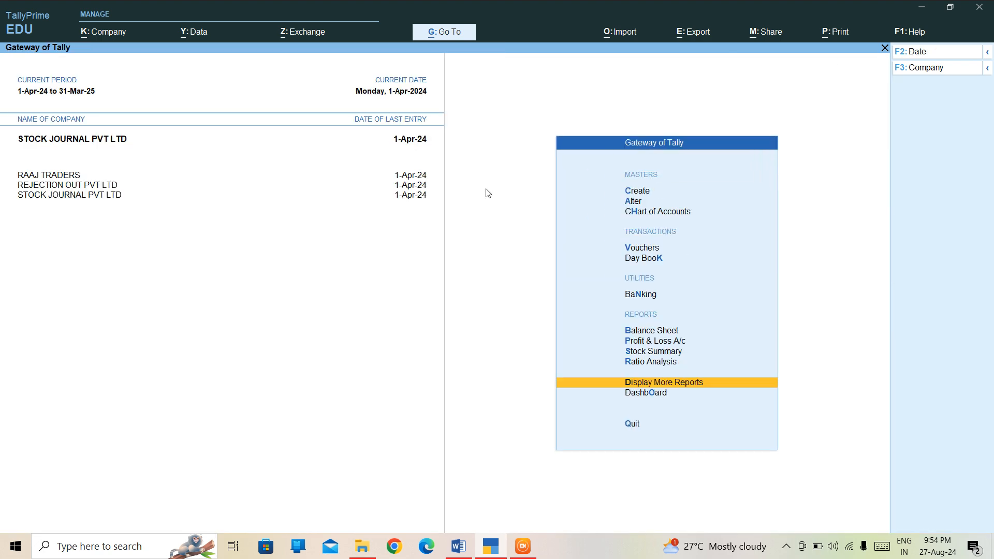
pyautogui.press('Up')
pyautogui.press('Up')
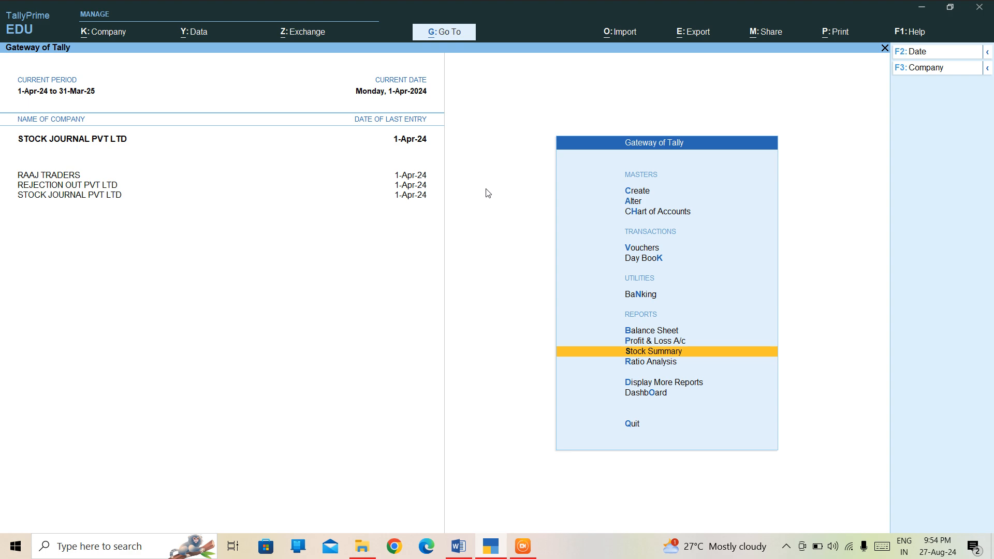
pyautogui.press('Up')
pyautogui.press('Up')
pyautogui.press('Up')
pyautogui.press('Up')
pyautogui.press('Up')
pyautogui.press('Up')
pyautogui.press('Up')
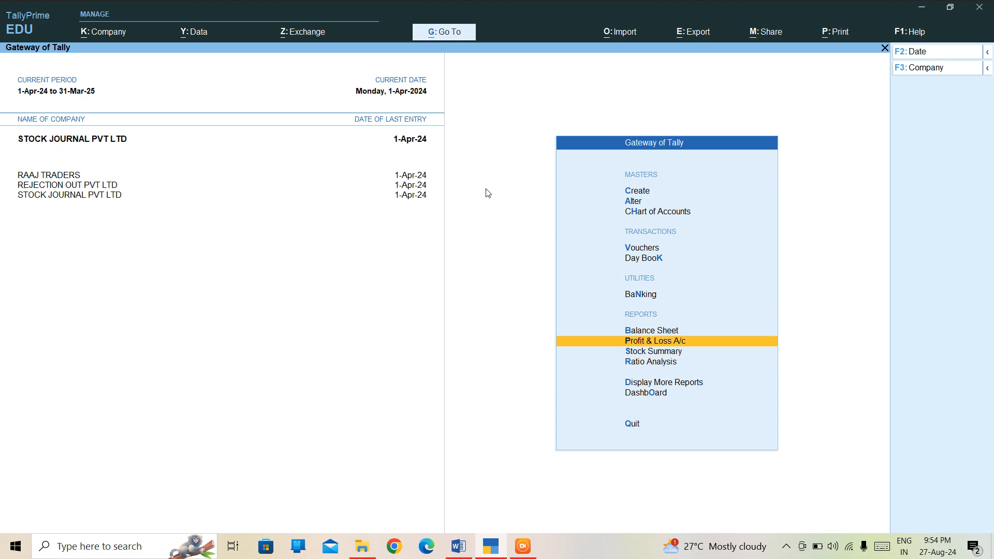
pyautogui.press('Return')
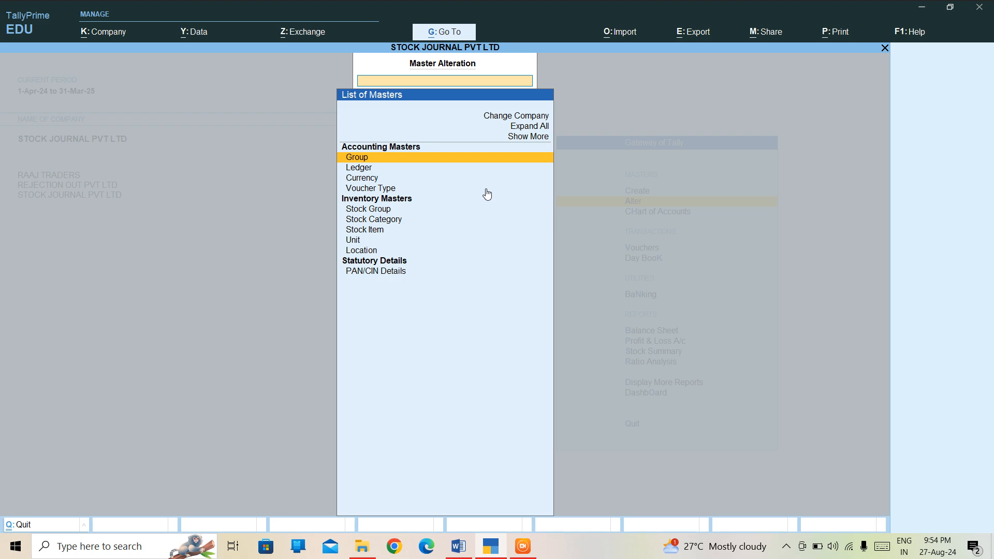
pyautogui.press('Down')
pyautogui.press('Down')
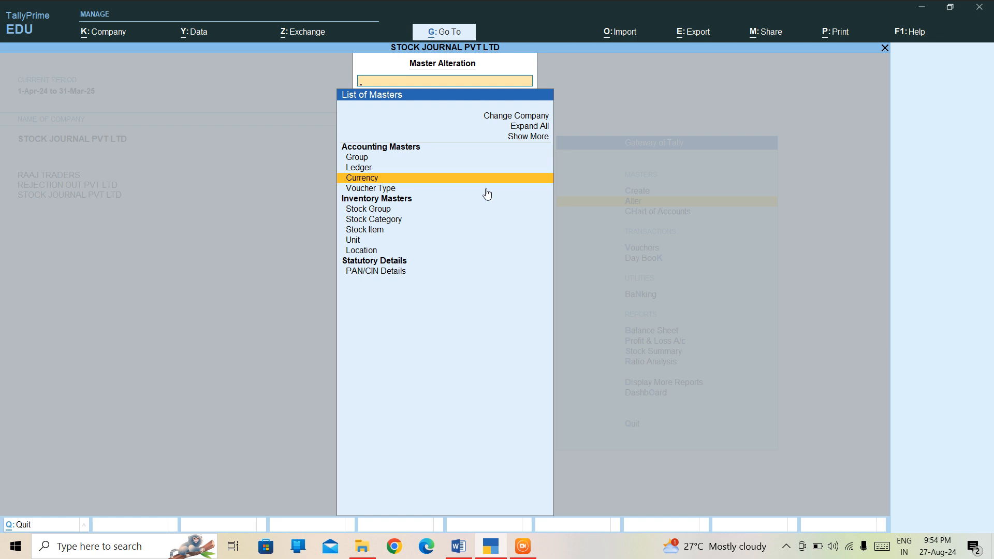
pyautogui.press('Escape')
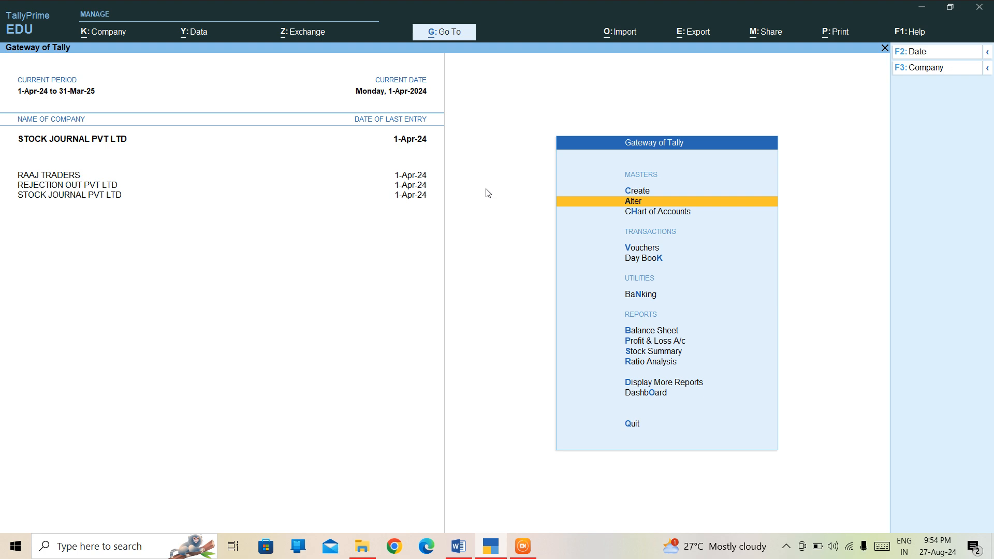
# Start a new stock journal voucher and select BLACK BAG as its source item
pyautogui.press('Up')
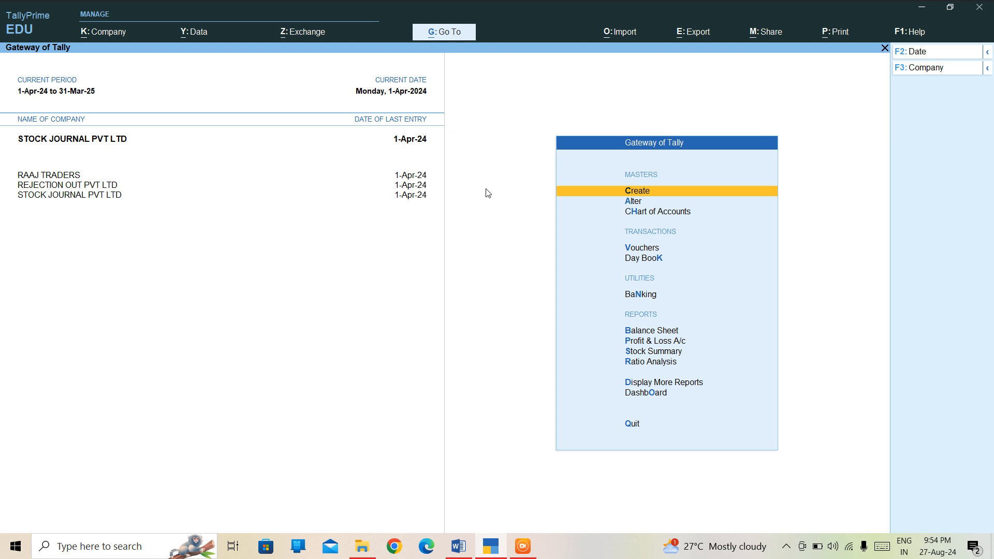
pyautogui.press('Down')
pyautogui.press('Down')
pyautogui.press('Down')
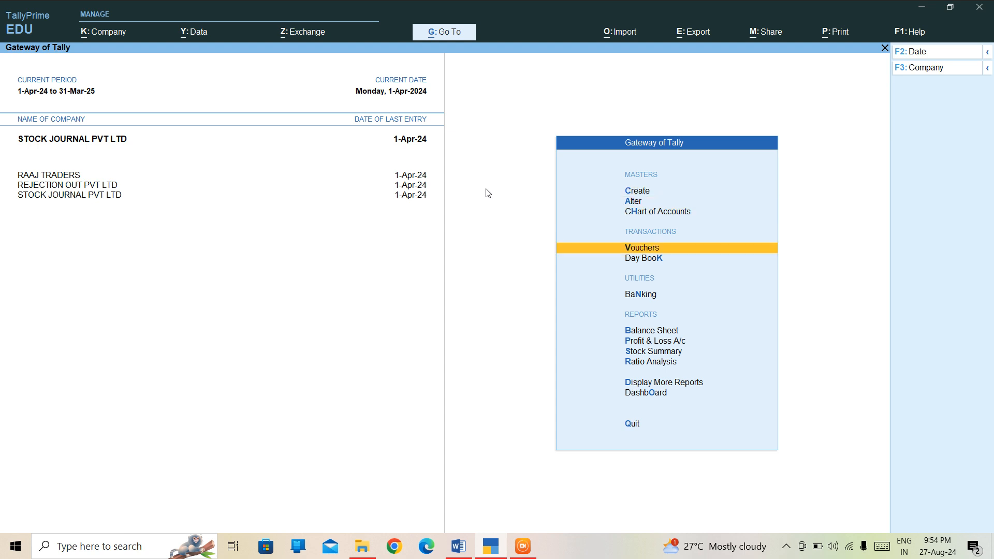
pyautogui.press('Return')
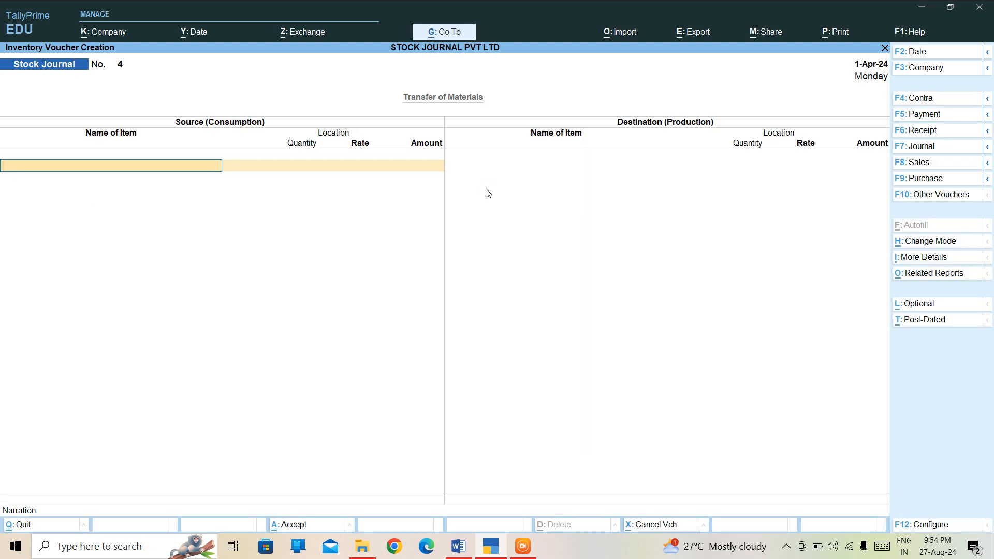
pyautogui.write('B')
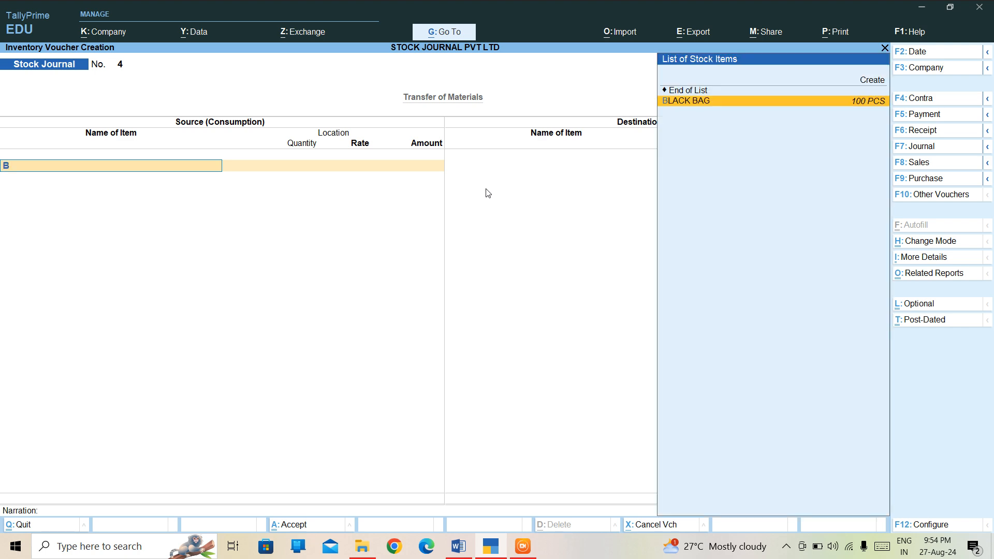
pyautogui.press('Return')
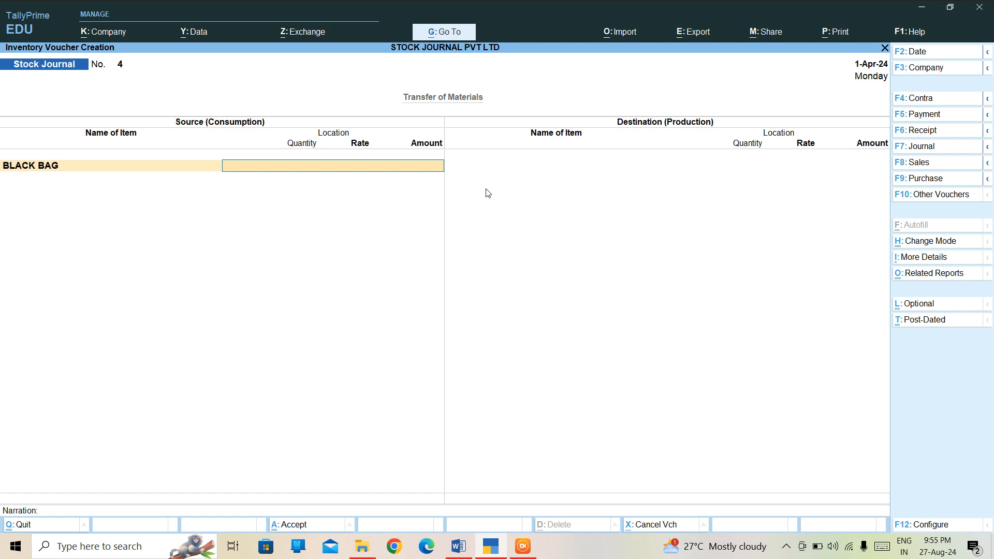
# Examine the BLACK BAG stock balances by location in the source location list
pyautogui.write('D')
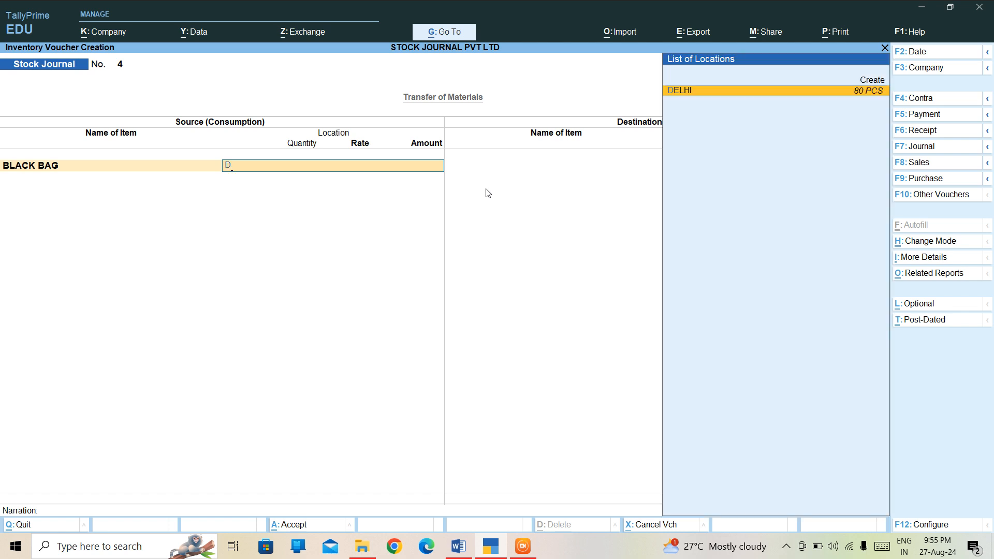
pyautogui.press('BackSpace')
pyautogui.write('H')
pyautogui.press('BackSpace')
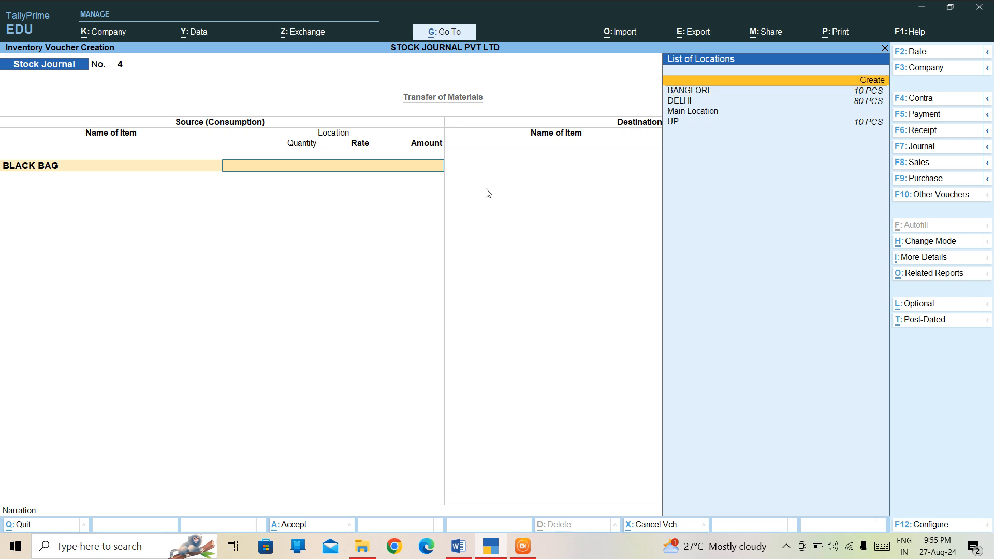
pyautogui.press('Down')
pyautogui.press('Down')
pyautogui.press('Down')
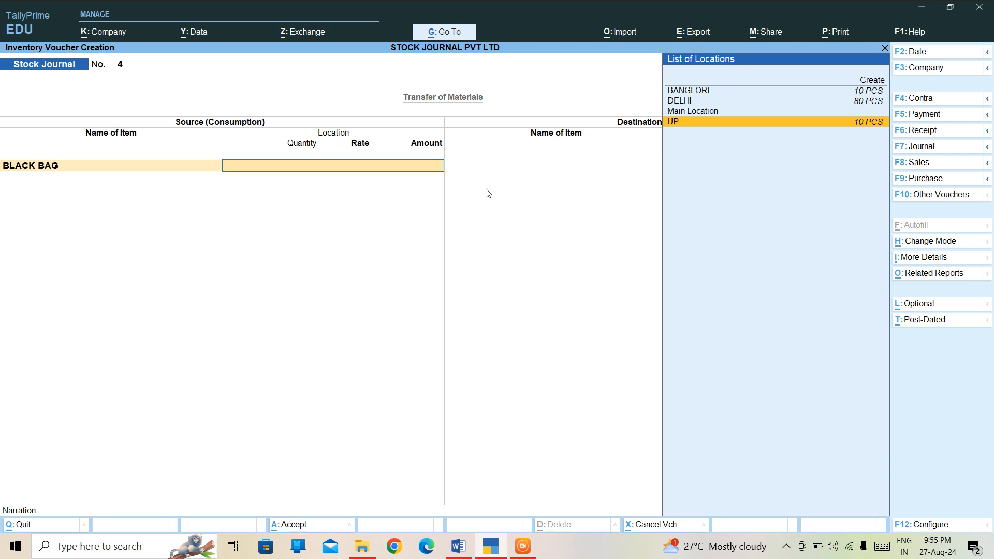
pyautogui.press('Up')
pyautogui.press('Up')
pyautogui.press('Up')
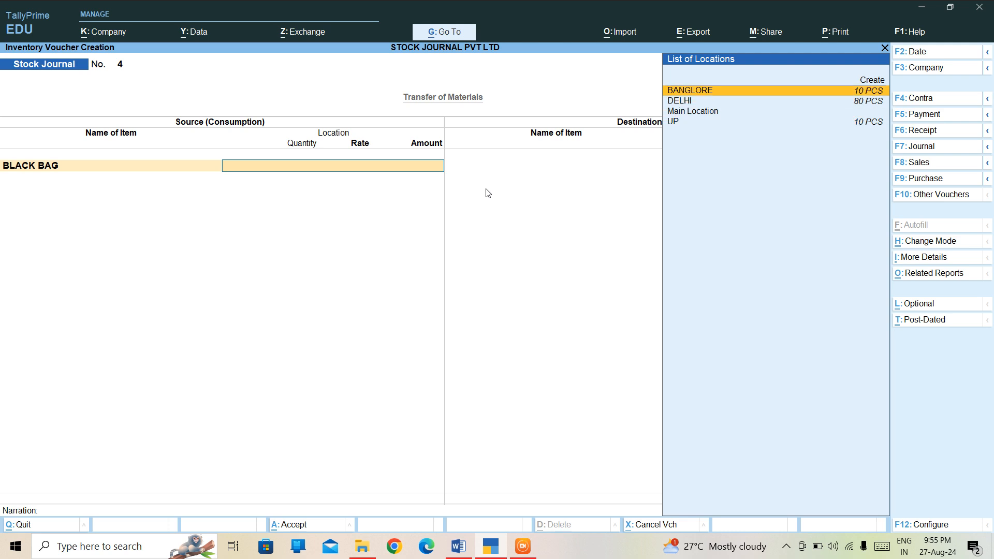
# Set the BLACK BAG source to location DELHI with a quantity of 80 PCS at 1,000.00/PCS, and complete the source entries
pyautogui.press('Down')
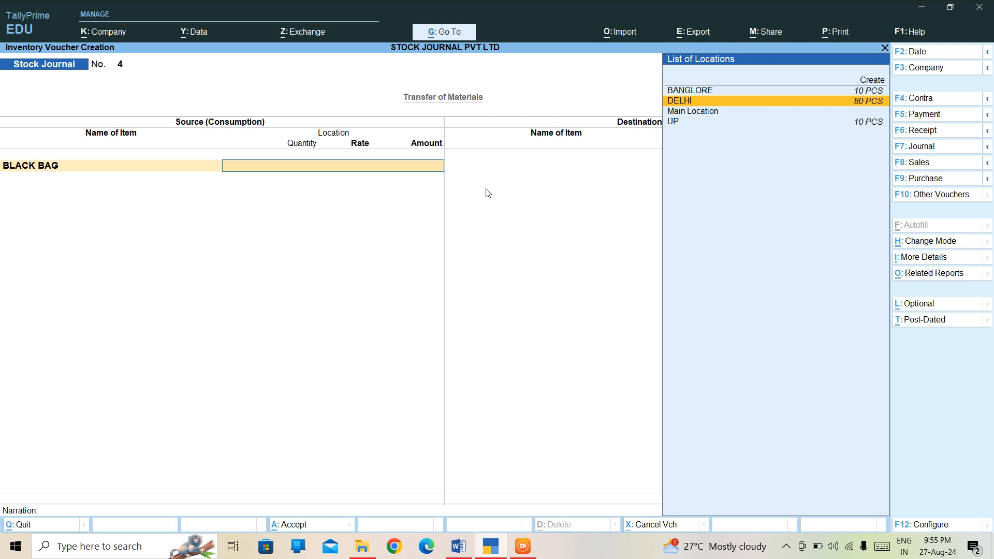
pyautogui.write('DE')
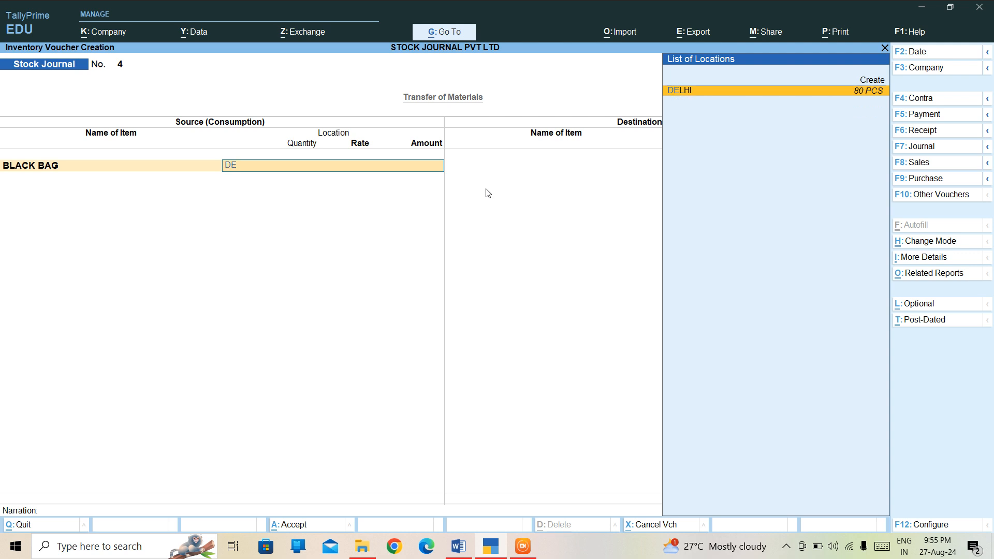
pyautogui.press('Return')
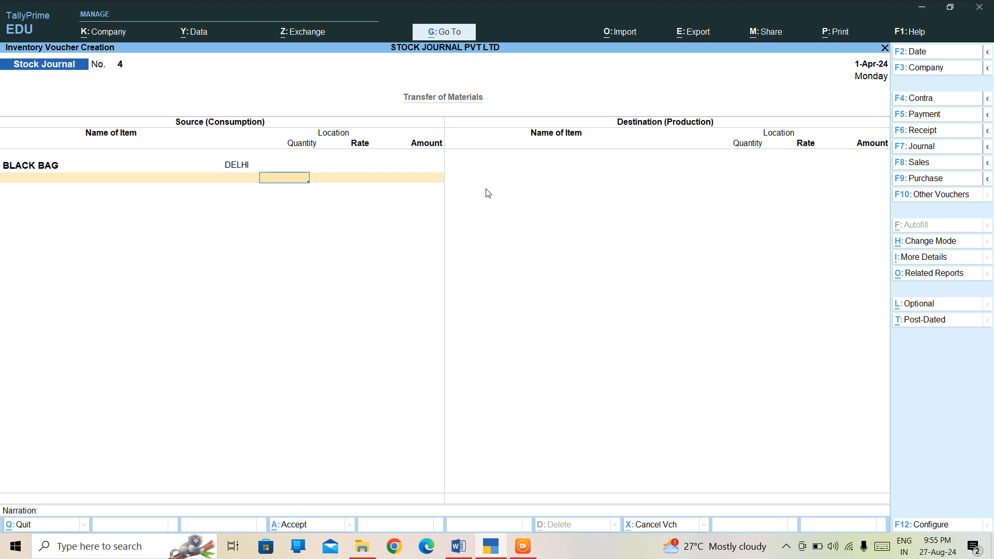
pyautogui.write('80')
pyautogui.press('Return')
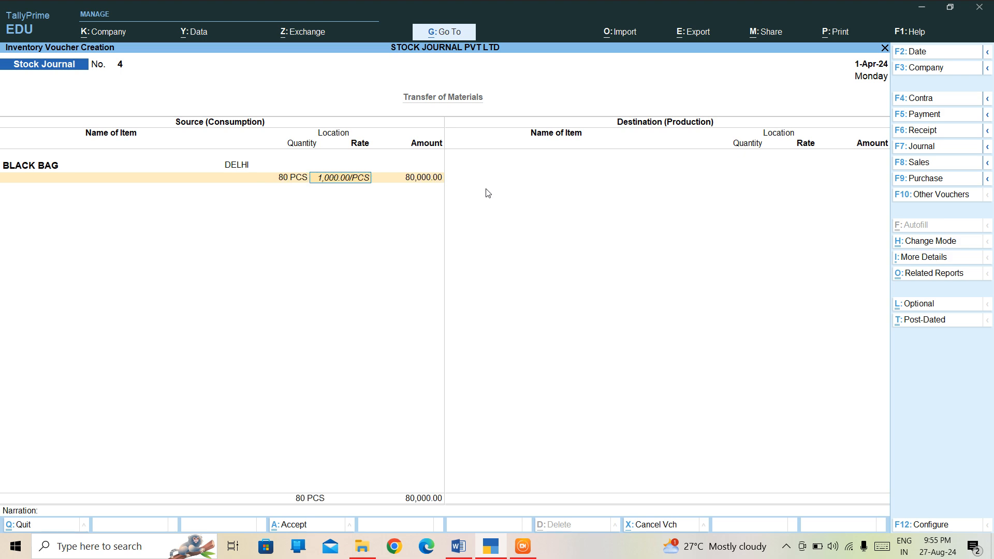
pyautogui.press('Return')
pyautogui.press('Return')
pyautogui.press('Return')
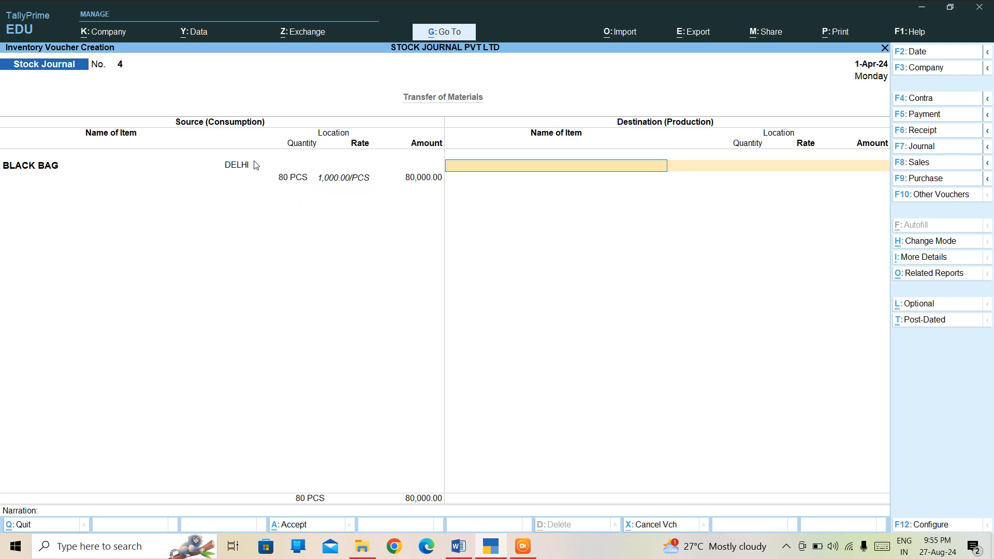
# Enter BLACK BAG at location UP with 80 PCS as the destination, save the stock journal voucher, and return to the Gateway of Tally
pyautogui.write('b')
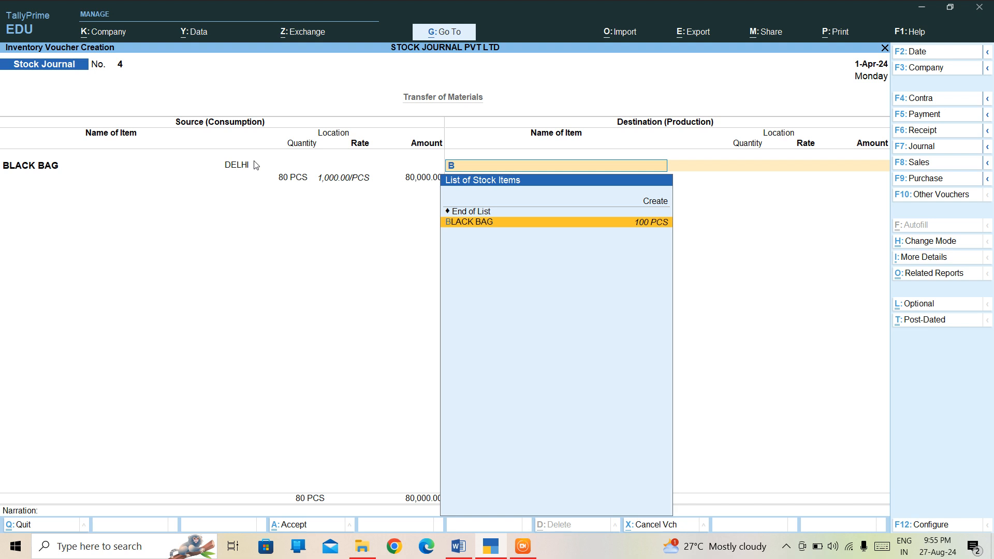
pyautogui.press('Return')
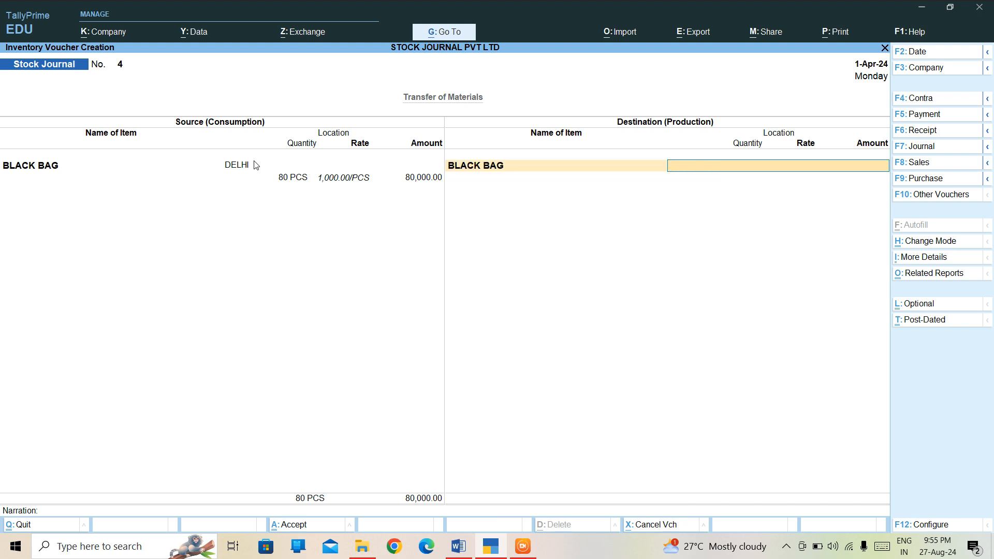
pyautogui.write('U')
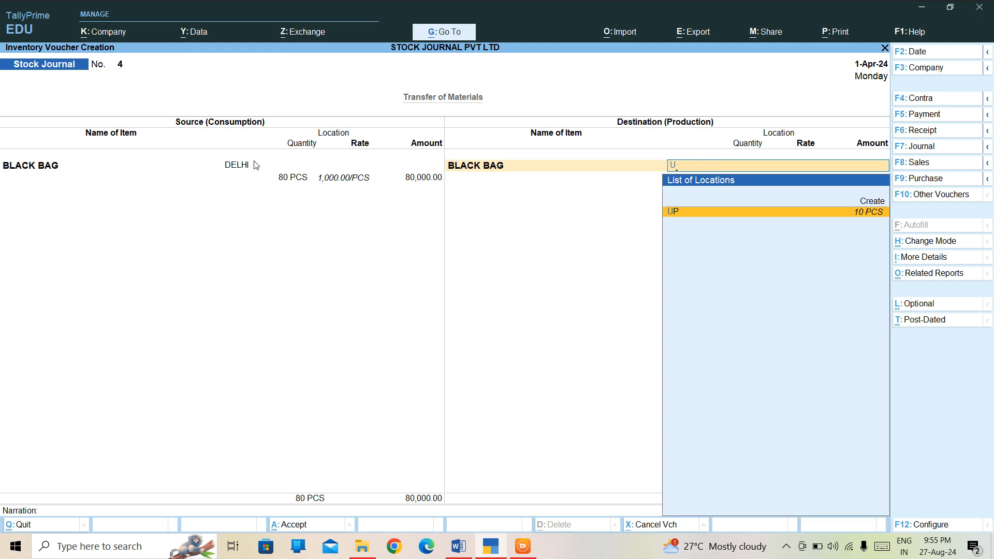
pyautogui.press('Return')
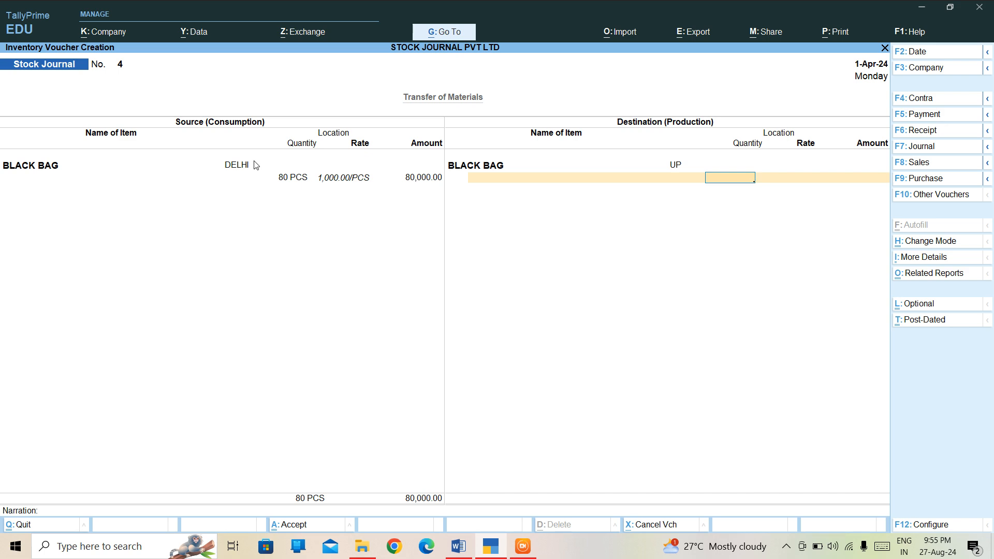
pyautogui.write('80')
pyautogui.press('Return')
pyautogui.press('Return')
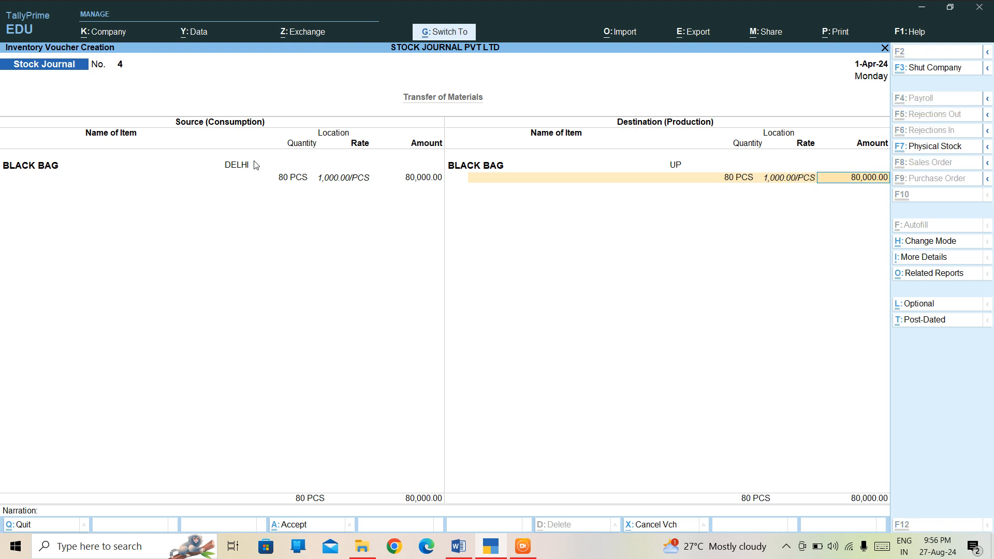
pyautogui.hotkey('ctrl', 'a')
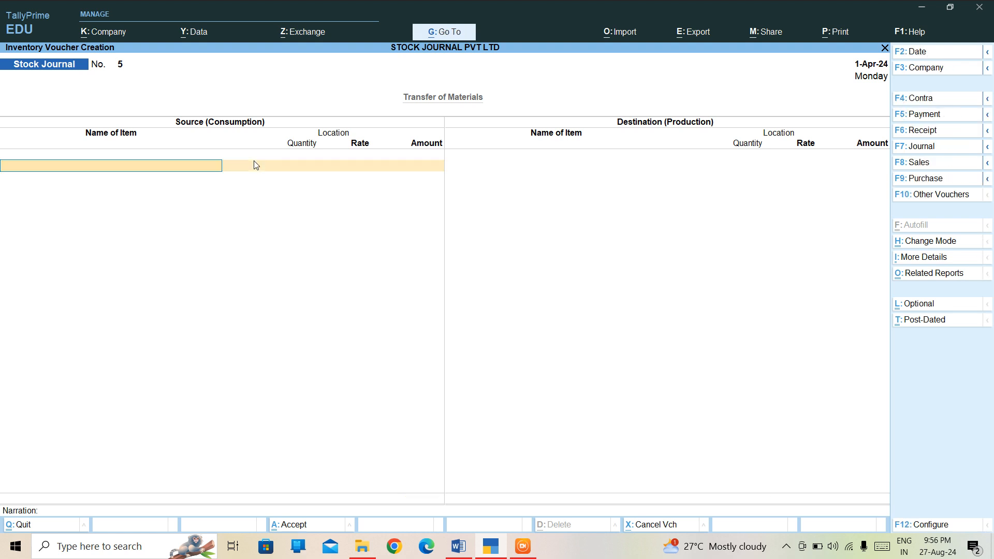
pyautogui.press('Escape')
pyautogui.press('Return')
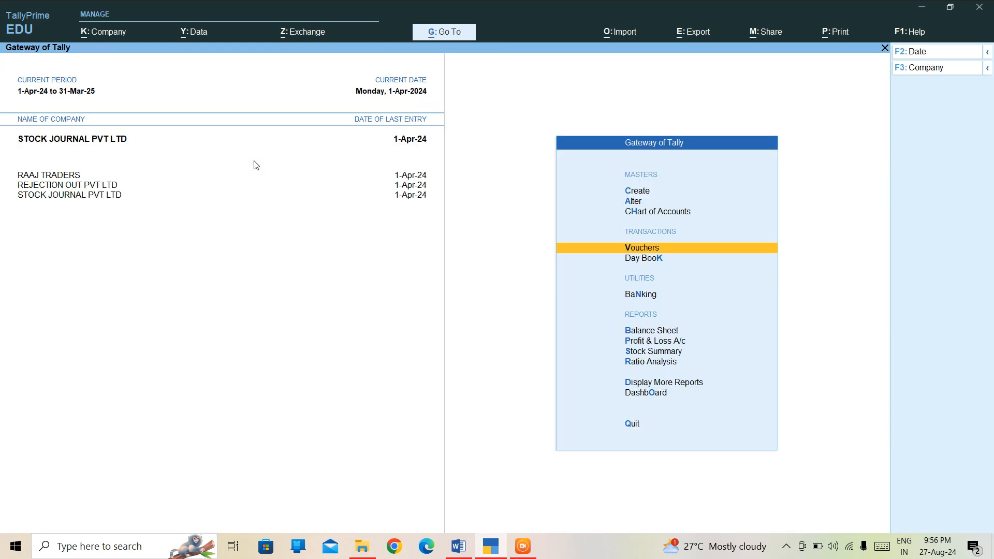
# Open the Inventory Books reports from the additional reports of the Gateway of Tally
pyautogui.press('Down')
pyautogui.press('Down')
pyautogui.press('Down')
pyautogui.press('Down')
pyautogui.press('Down')
pyautogui.press('Down')
pyautogui.press('Down')
pyautogui.press('Return')
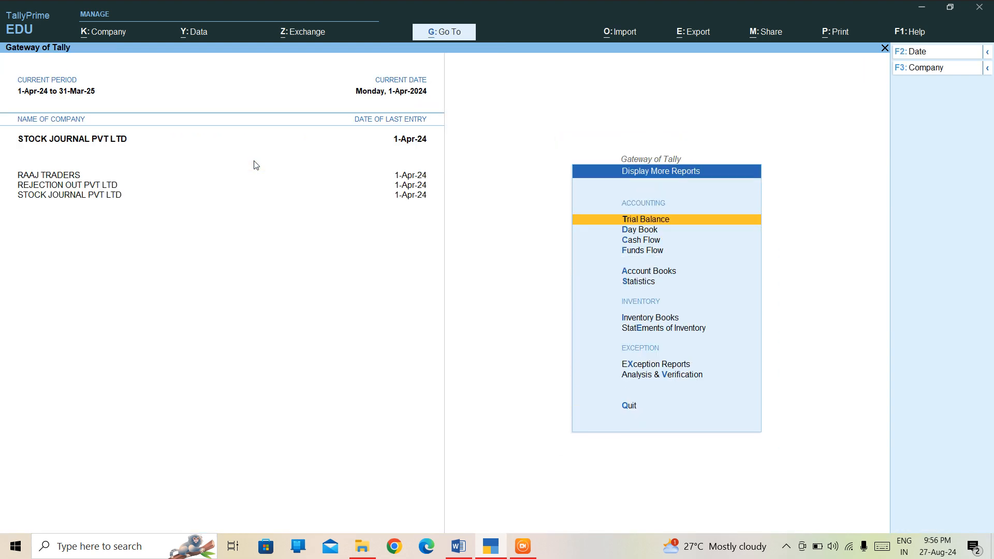
pyautogui.press('Down')
pyautogui.press('Down')
pyautogui.press('Down')
pyautogui.press('Down')
pyautogui.press('Down')
pyautogui.press('Down')
pyautogui.press('Down')
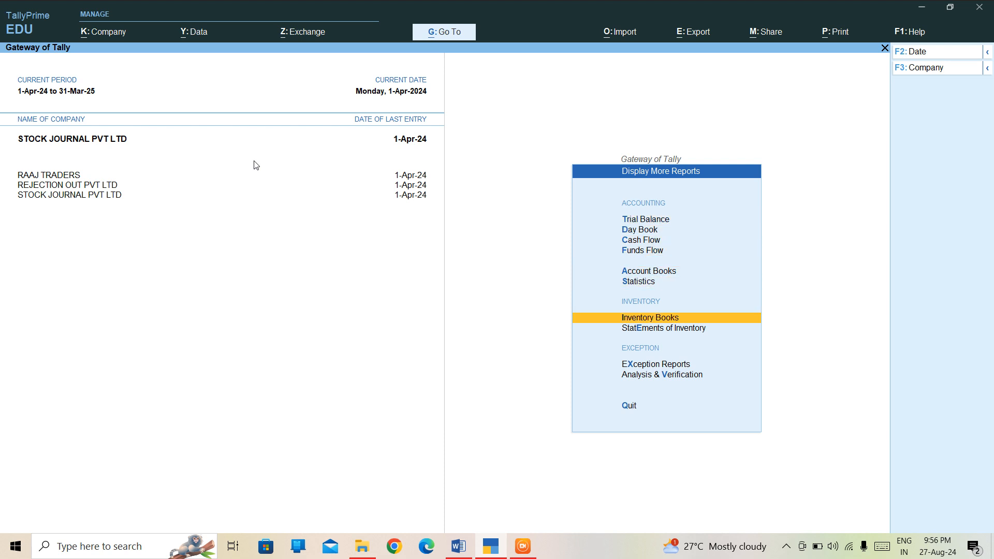
pyautogui.press('Up')
pyautogui.press('Return')
# Open the Stock Transfer Journal Register and show its stock journal vouchers for April 2024
pyautogui.press('Down')
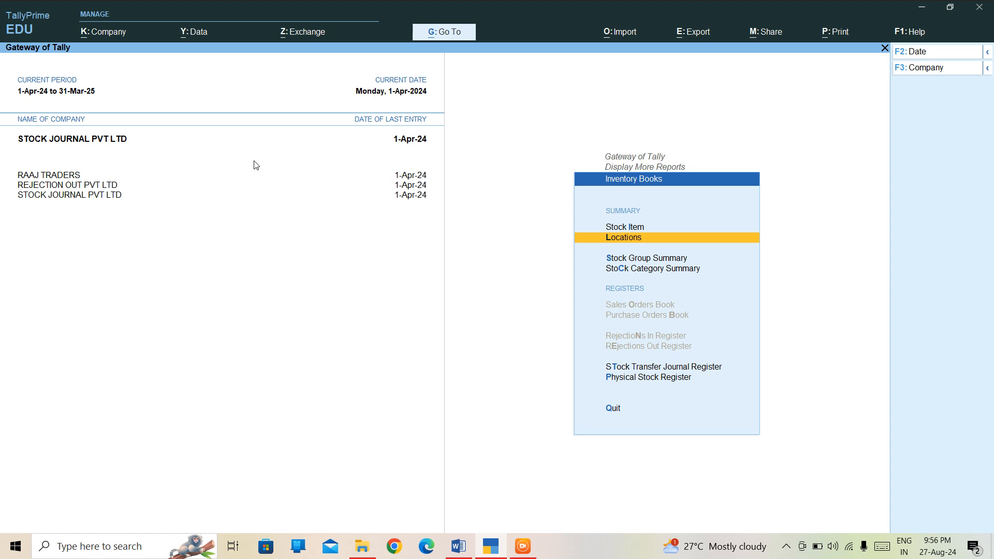
pyautogui.press('Down')
pyautogui.press('Down')
pyautogui.press('Down')
pyautogui.press('Down')
pyautogui.press('Down')
pyautogui.press('Up')
pyautogui.press('Up')
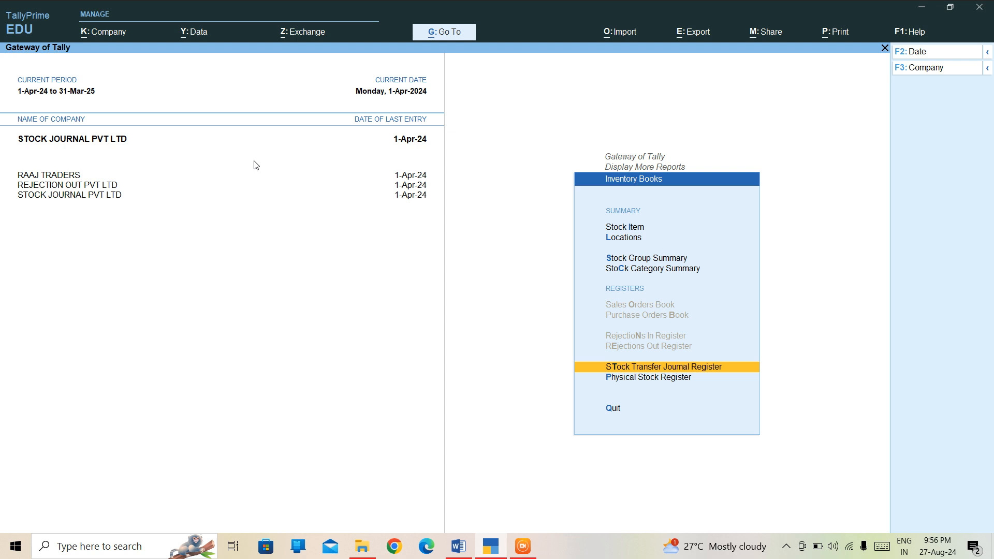
pyautogui.press('Return')
pyautogui.press('Return')
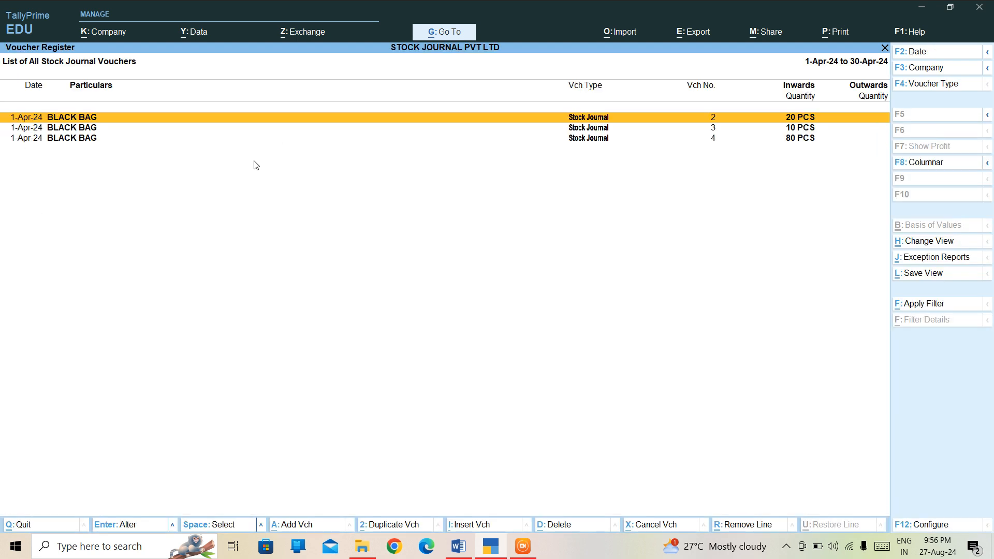
# Open stock journal voucher no. 4 to check its source and destination entries, and return to the Gateway of Tally
pyautogui.press('Down')
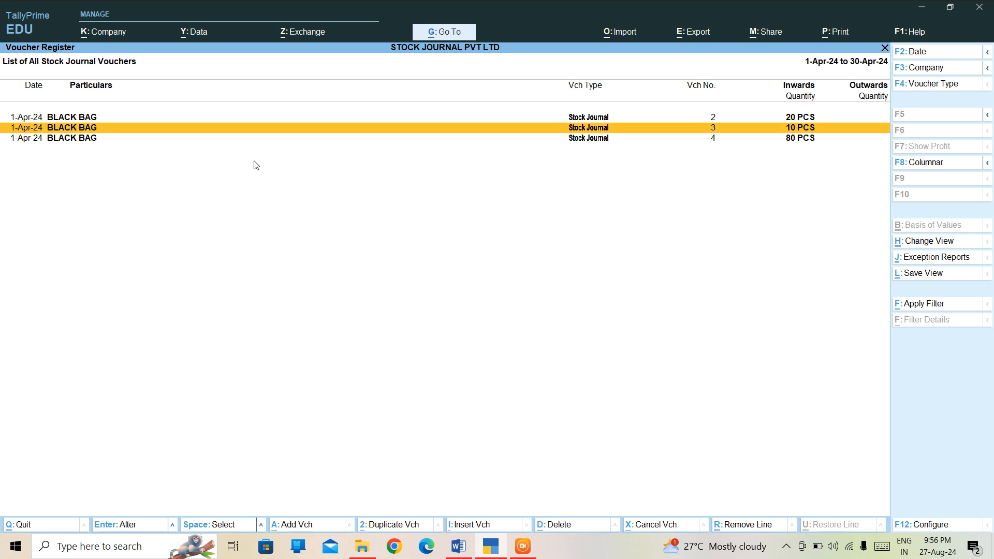
pyautogui.press('Down')
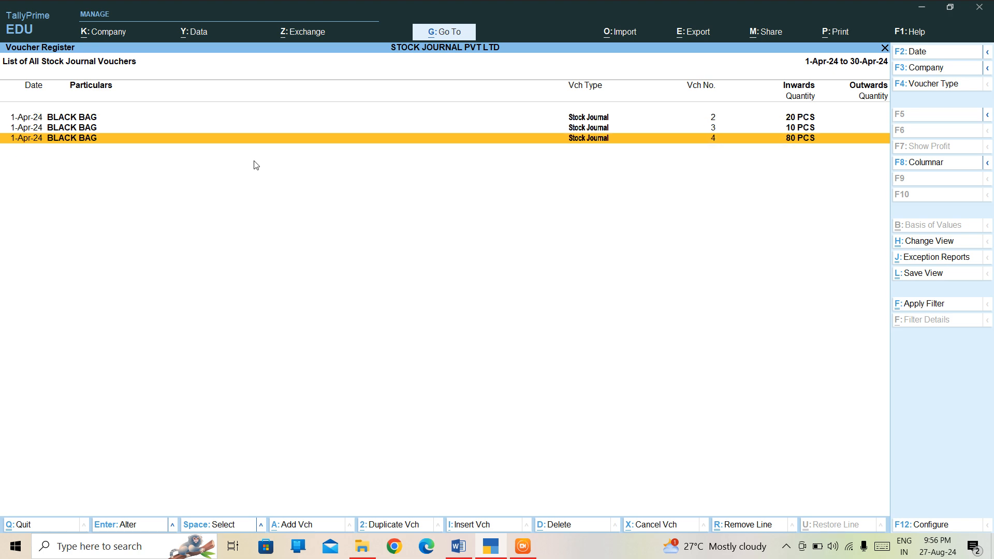
pyautogui.press('Return')
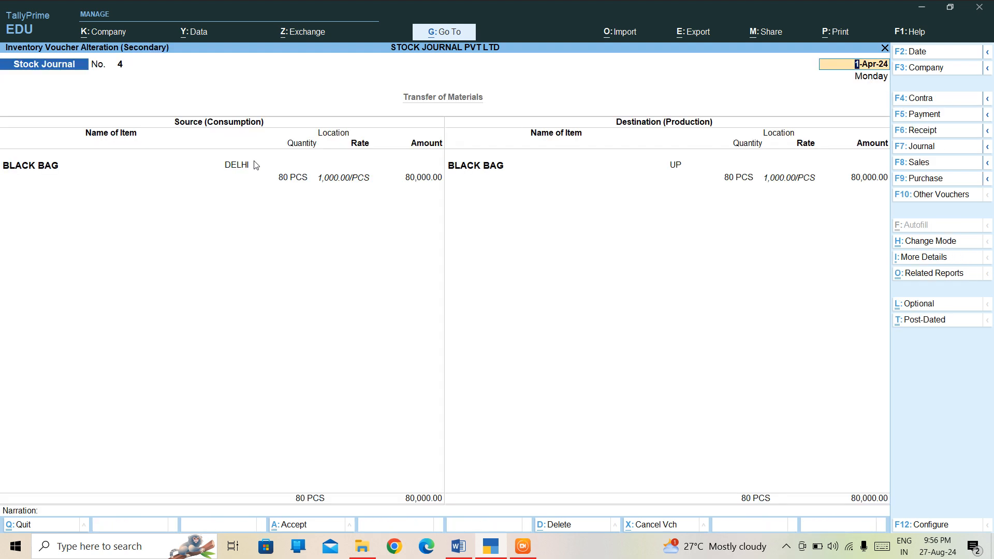
pyautogui.press('Escape')
pyautogui.press('Escape')
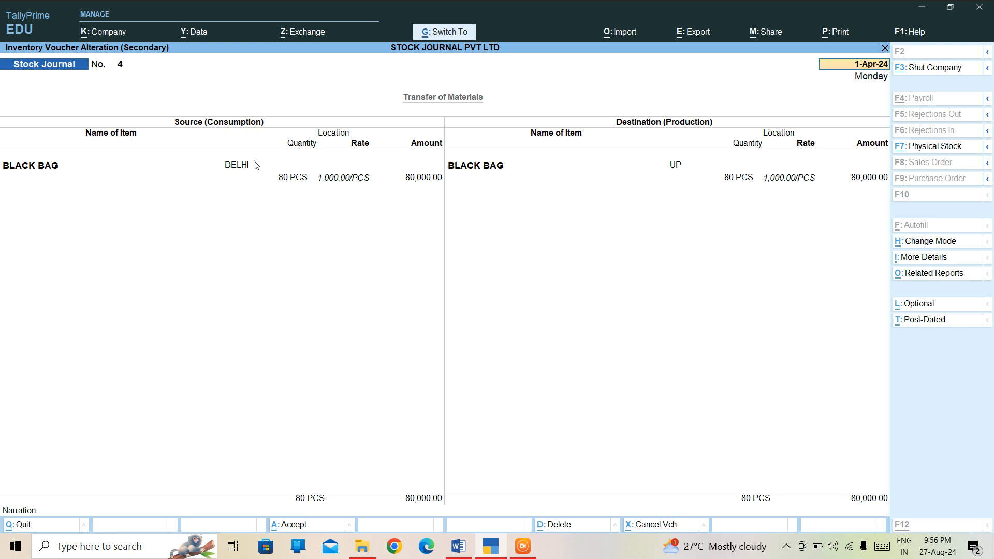
pyautogui.press('Escape')
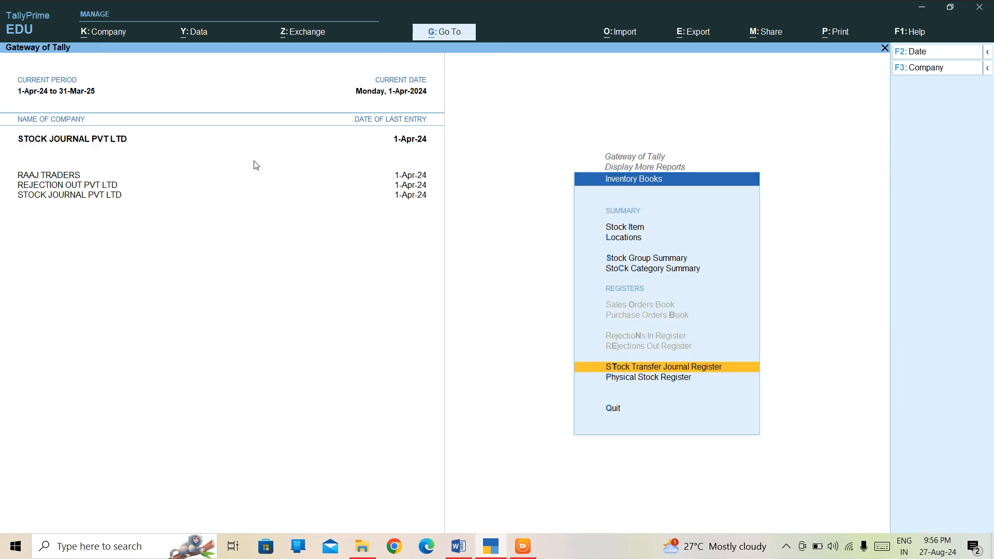
pyautogui.press('Escape')
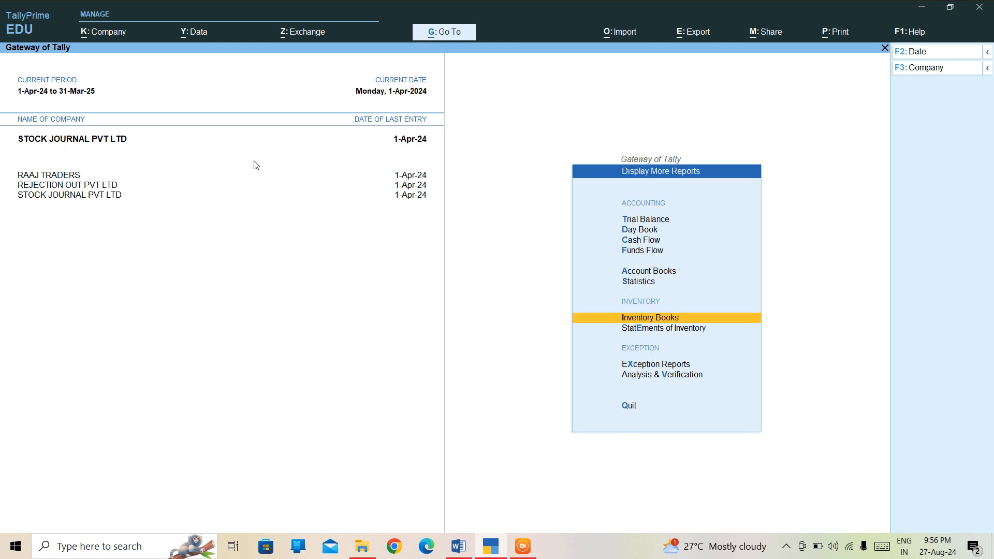
pyautogui.press('Escape')
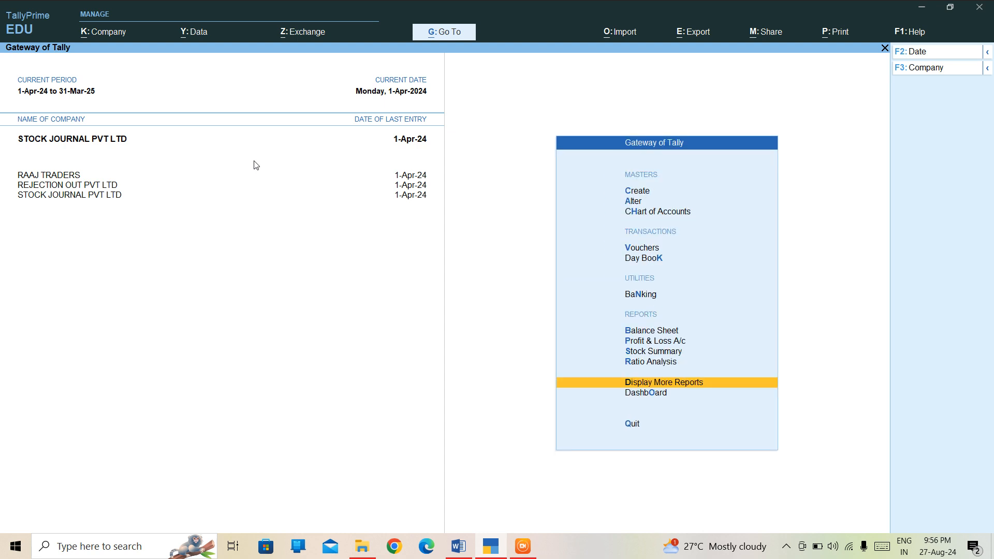
# Start a new stock journal voucher and select BLACK BAG as its source item
pyautogui.press('Up')
pyautogui.press('Up')
pyautogui.press('Up')
pyautogui.press('Up')
pyautogui.press('Up')
pyautogui.press('Up')
pyautogui.press('Up')
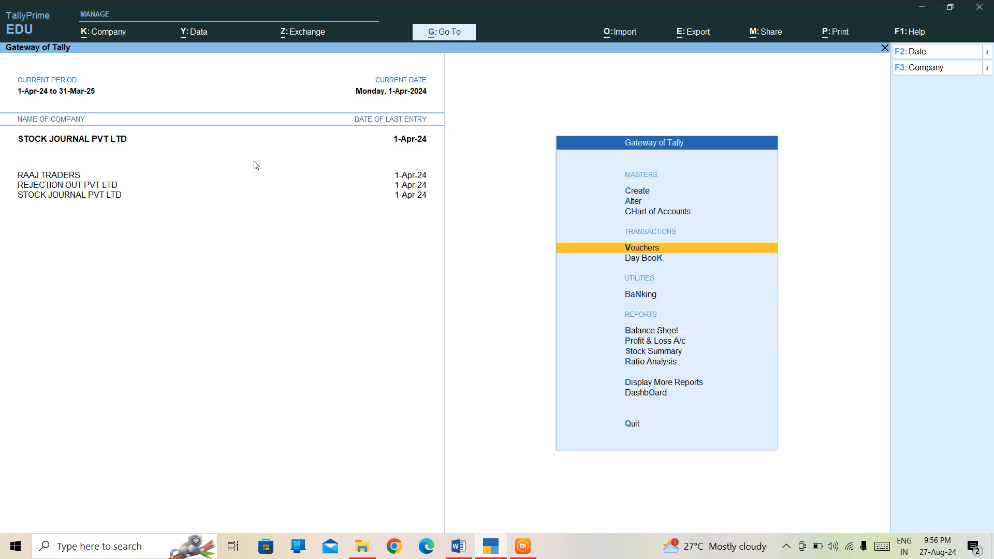
pyautogui.press('Return')
pyautogui.write('B')
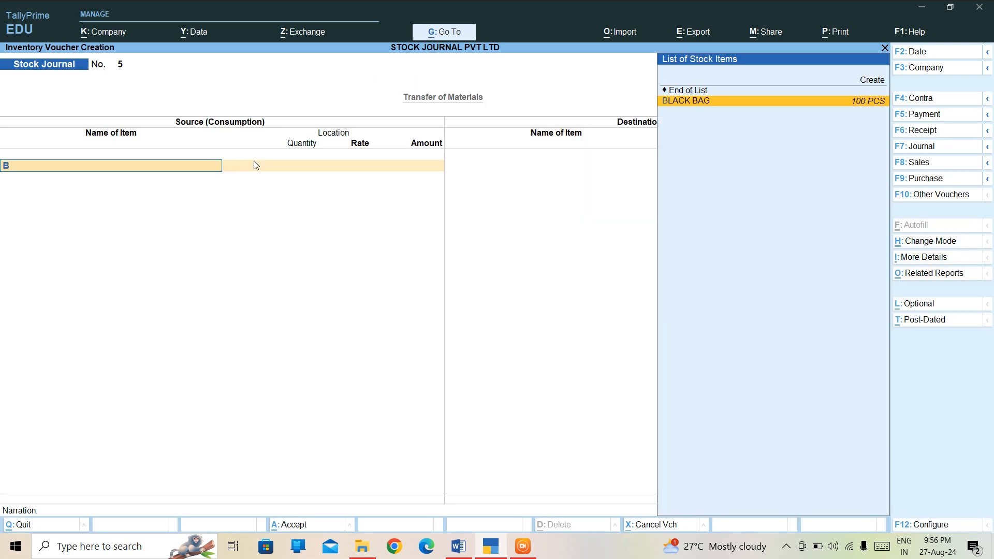
pyautogui.press('Return')
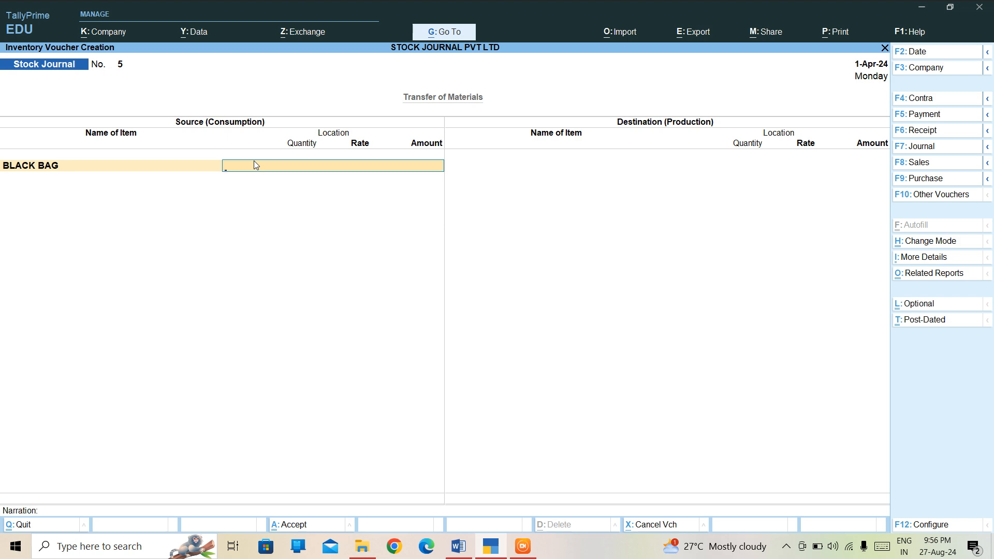
# Examine the BLACK BAG stock balances at BANGLORE, DELHI and UP in the source location list
pyautogui.press('Return')
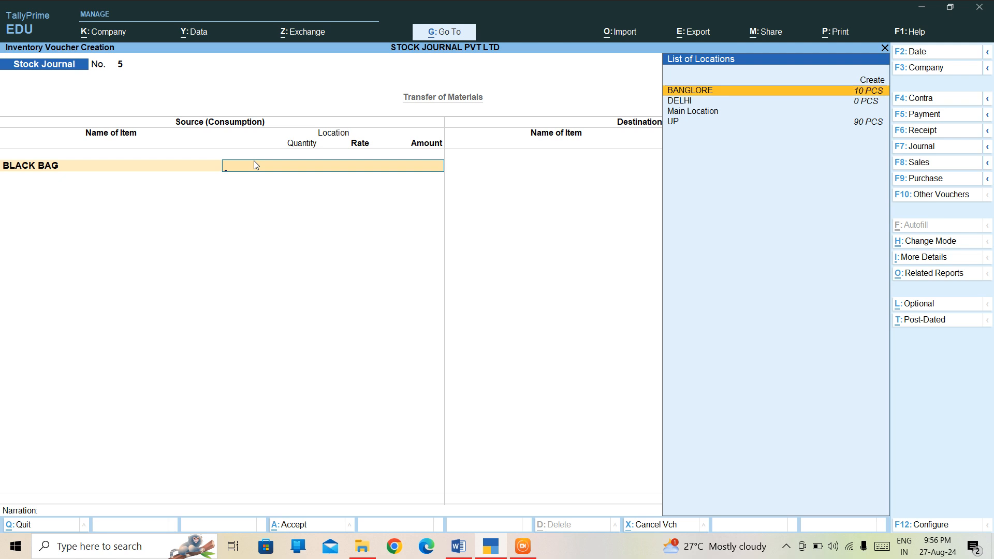
pyautogui.press('Down')
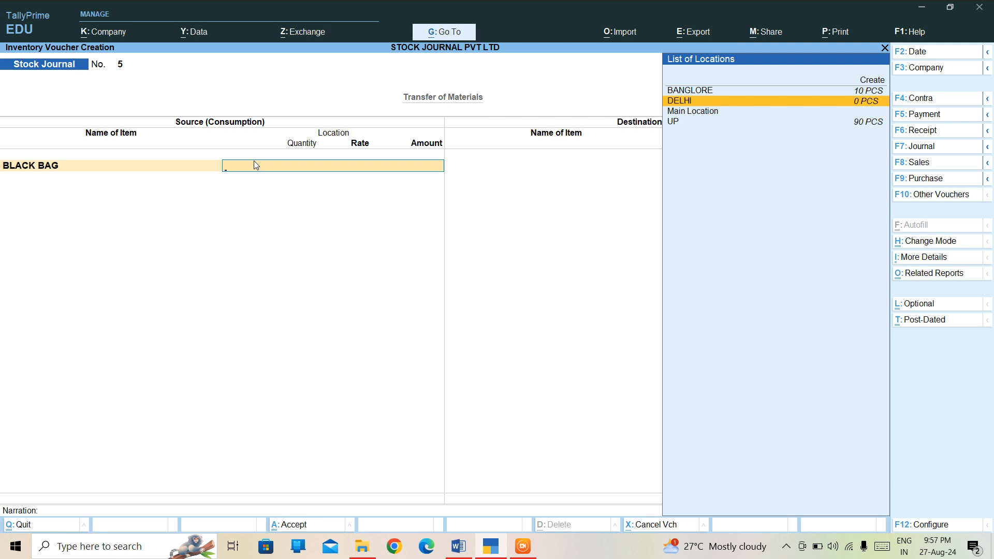
pyautogui.press('Down')
pyautogui.press('Down')
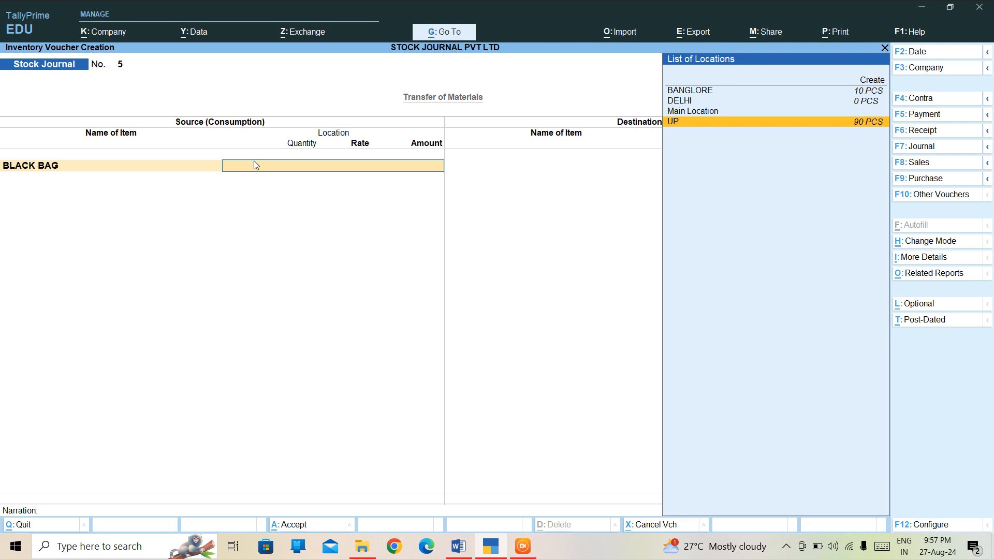
pyautogui.press('Up')
pyautogui.press('Up')
pyautogui.press('Up')
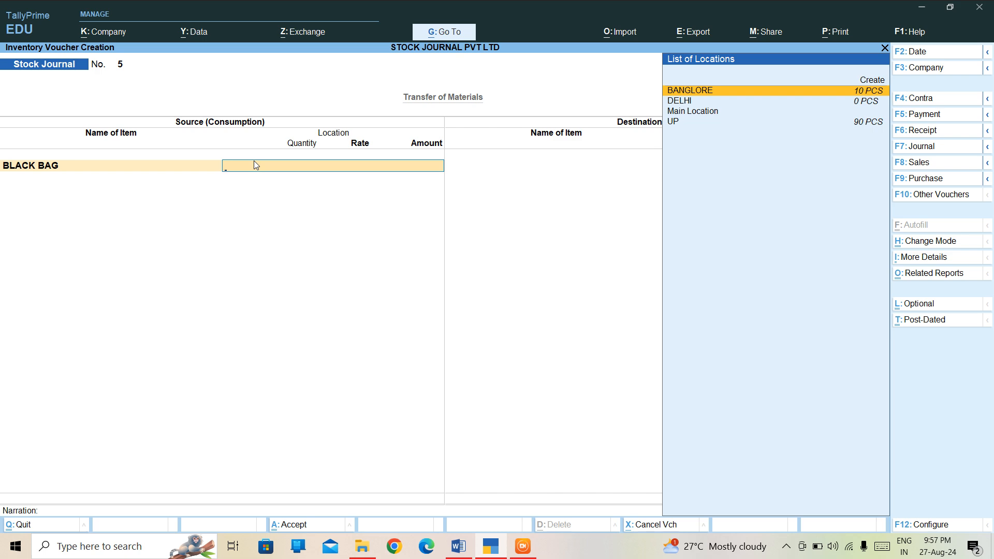
pyautogui.press('Escape')
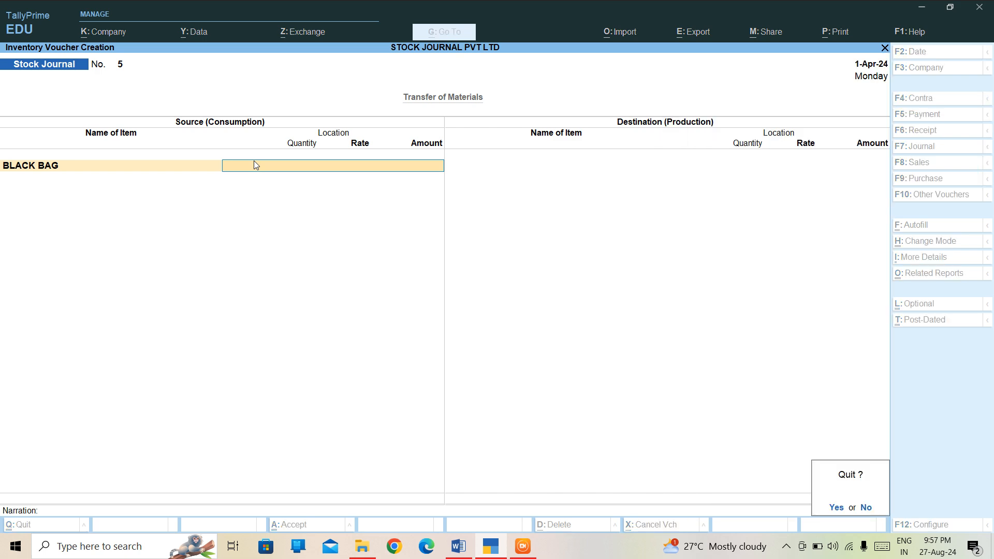
pyautogui.press('n')
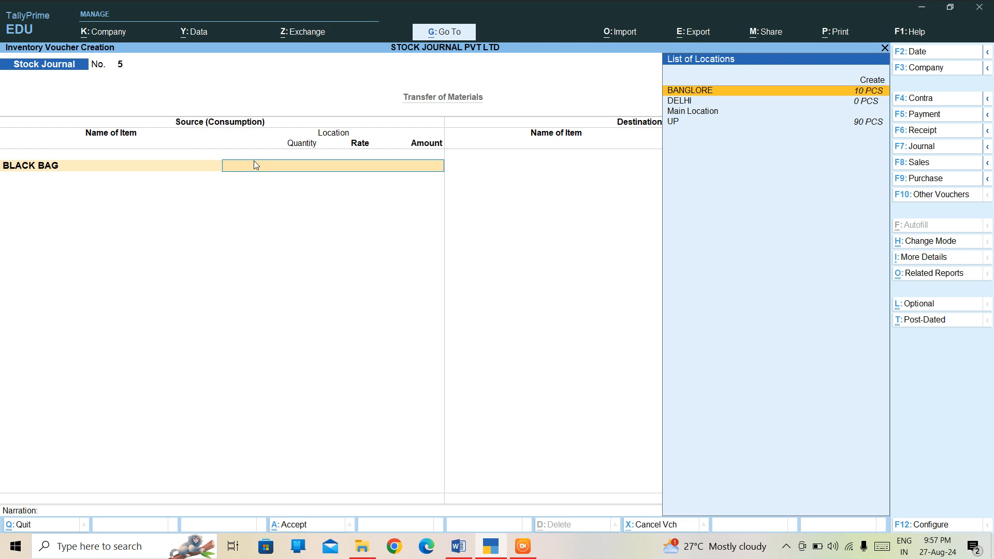
# Set the BLACK BAG source to location BANGLORE with a quantity of 10 PCS at 1,000.00/PCS
pyautogui.press('Down')
pyautogui.press('Up')
pyautogui.press('Return')
pyautogui.write('10')
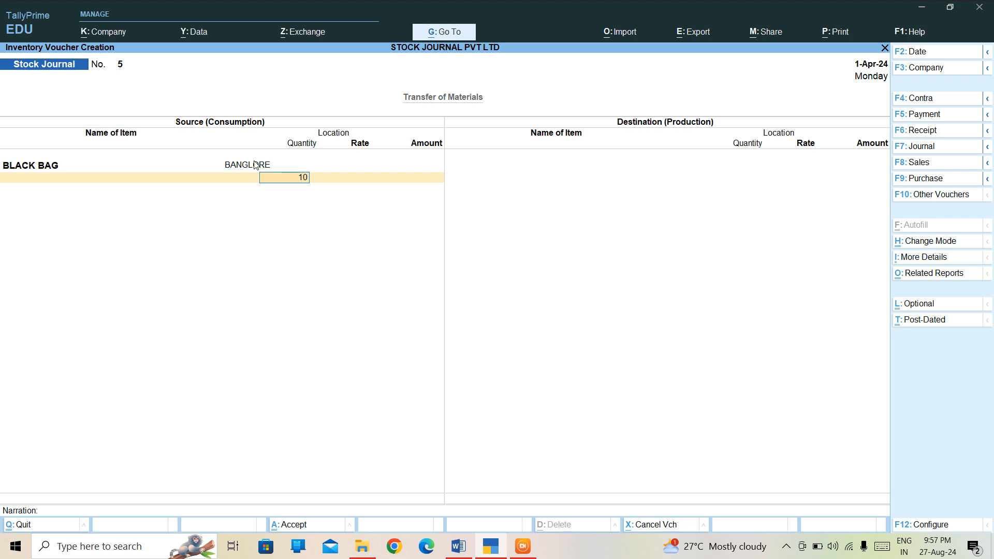
pyautogui.press('Return')
pyautogui.press('Return')
pyautogui.press('Return')
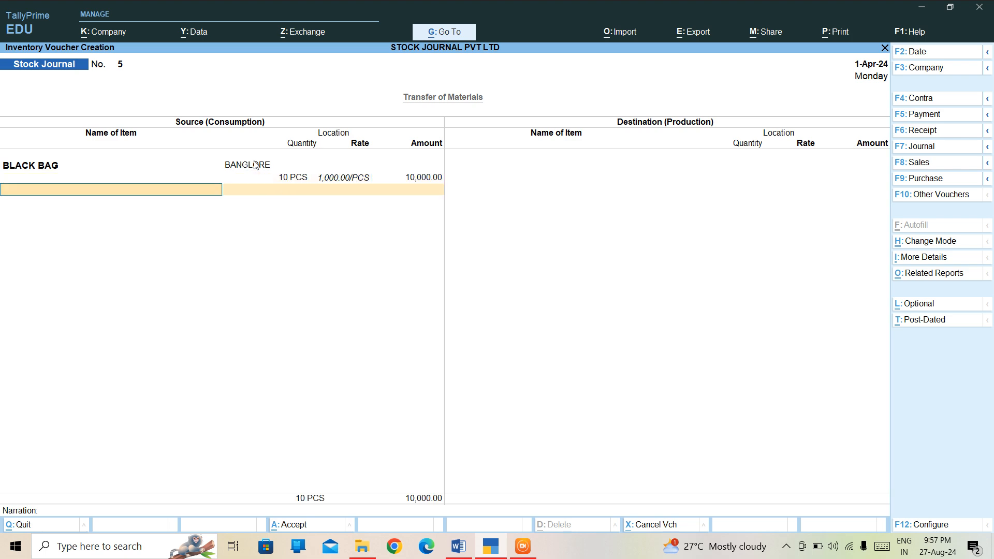
# Select BLACK BAG as the destination item of the stock journal voucher and UP as its location
pyautogui.press('Return')
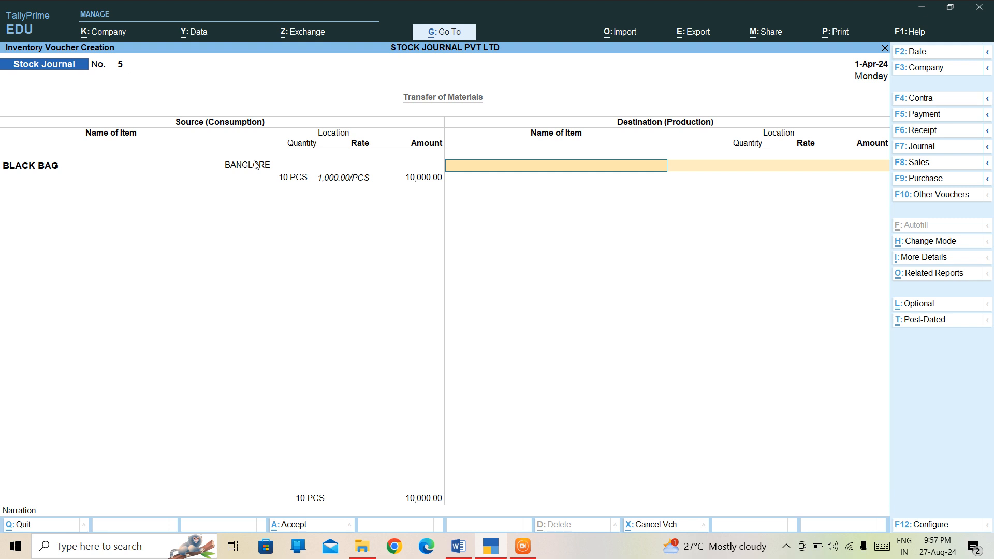
pyautogui.write('B')
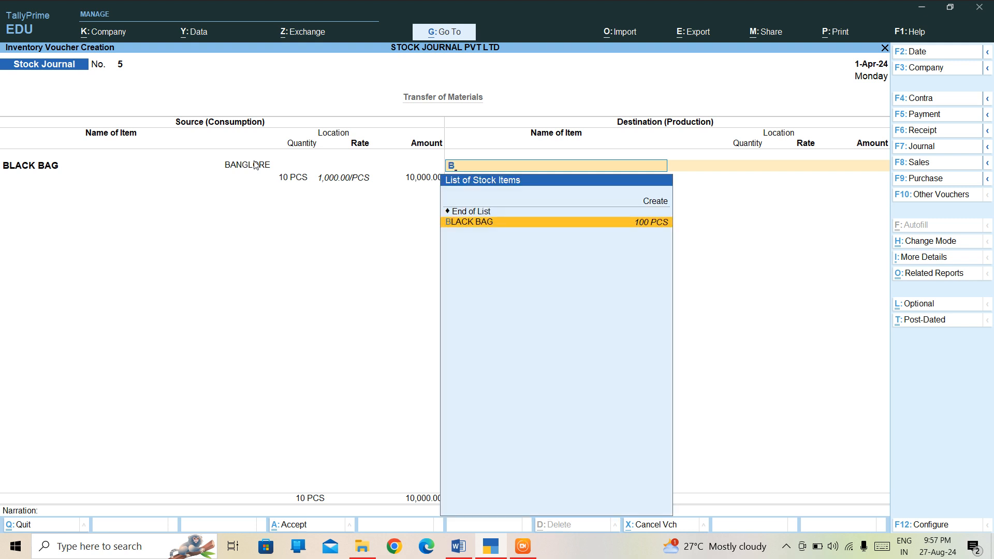
pyautogui.press('Return')
pyautogui.write('10')
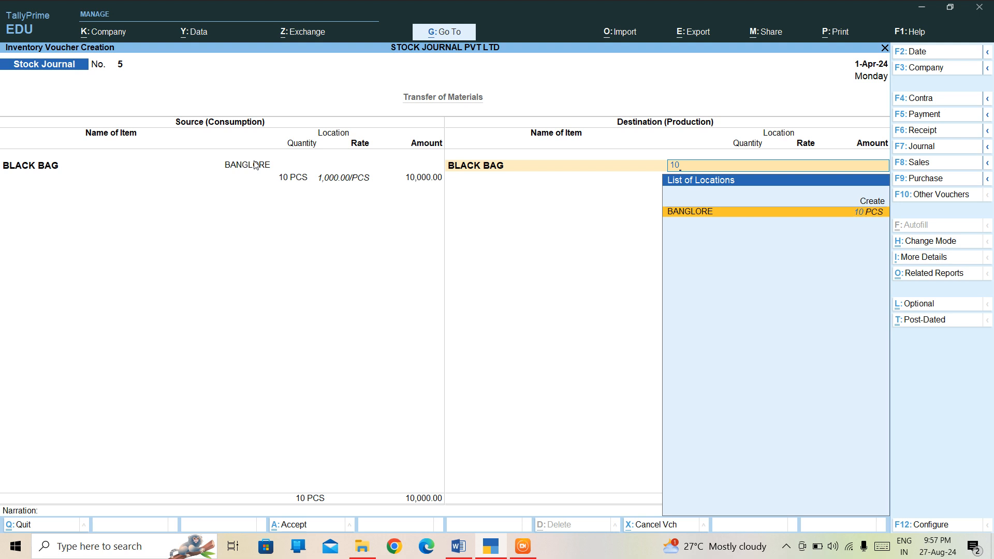
pyautogui.press('BackSpace')
pyautogui.press('BackSpace')
pyautogui.press('Down')
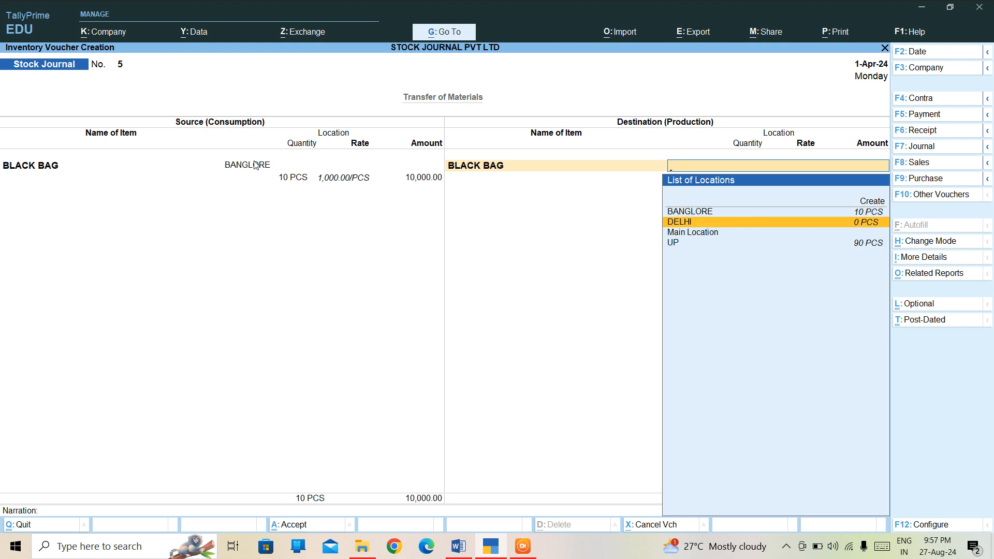
pyautogui.press('Down')
pyautogui.press('Down')
pyautogui.press('Return')
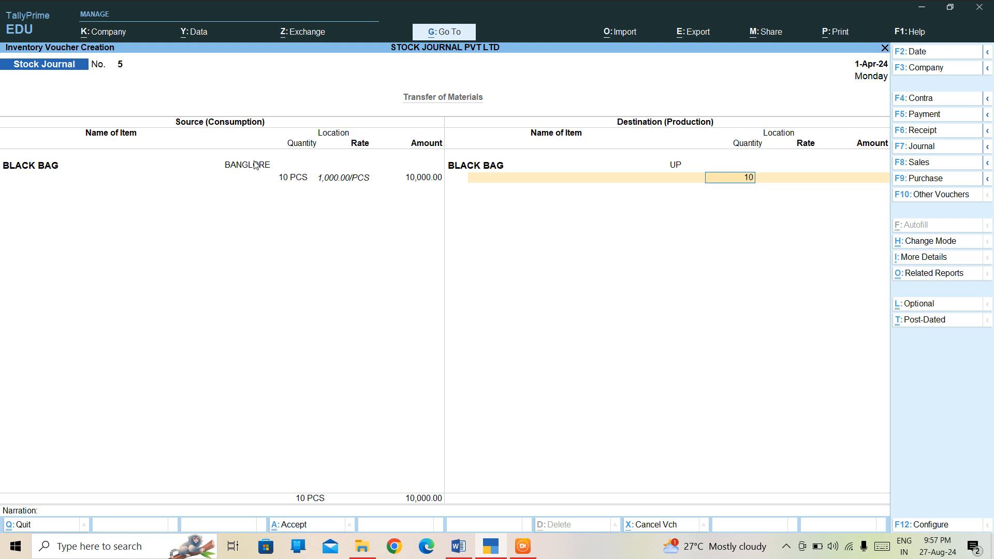
# Enter a destination quantity of 10 PCS at 1,000.00/PCS, save the voucher and return to the Gateway of Tally
pyautogui.write('10')
pyautogui.press('Return')
pyautogui.press('ctrl')
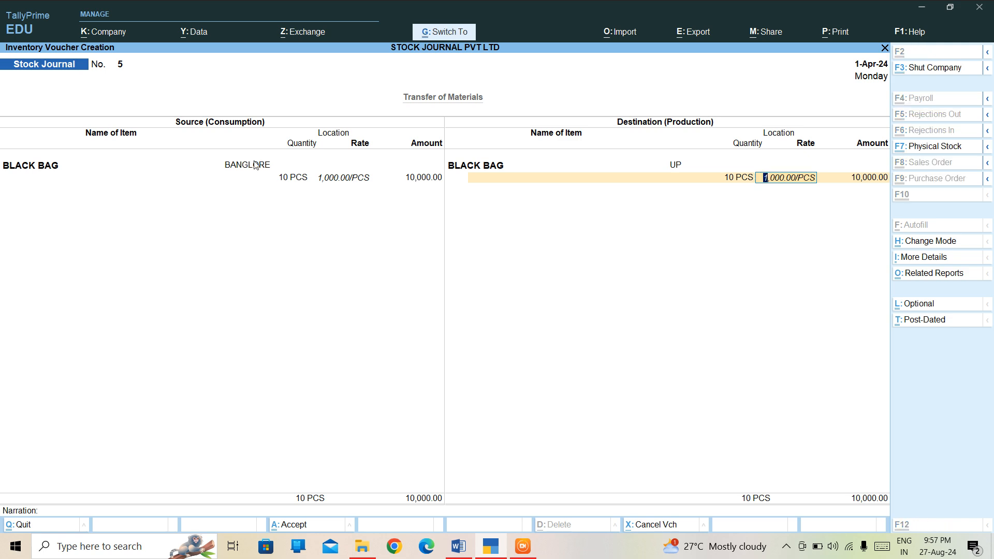
pyautogui.hotkey('ctrl', 'a')
pyautogui.press('Escape')
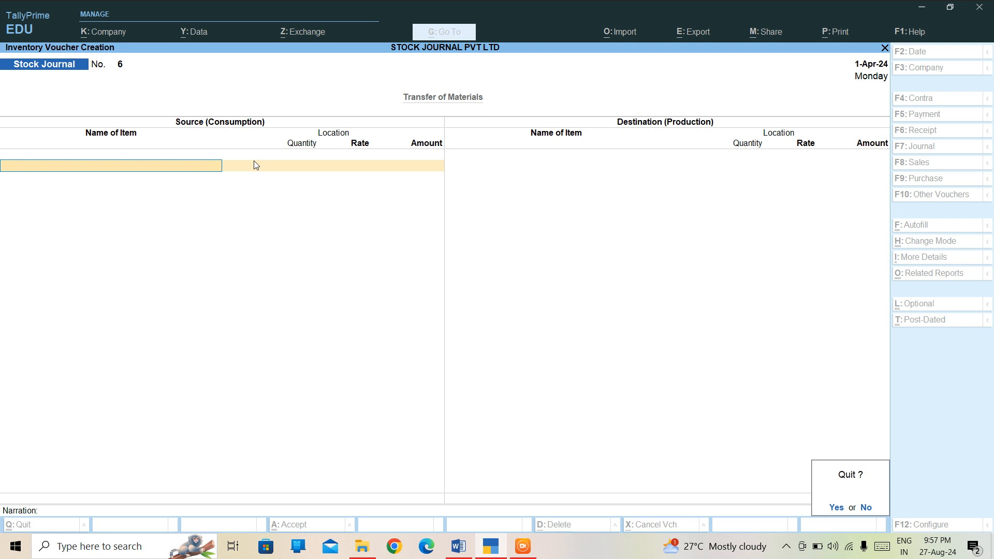
pyautogui.press('y')
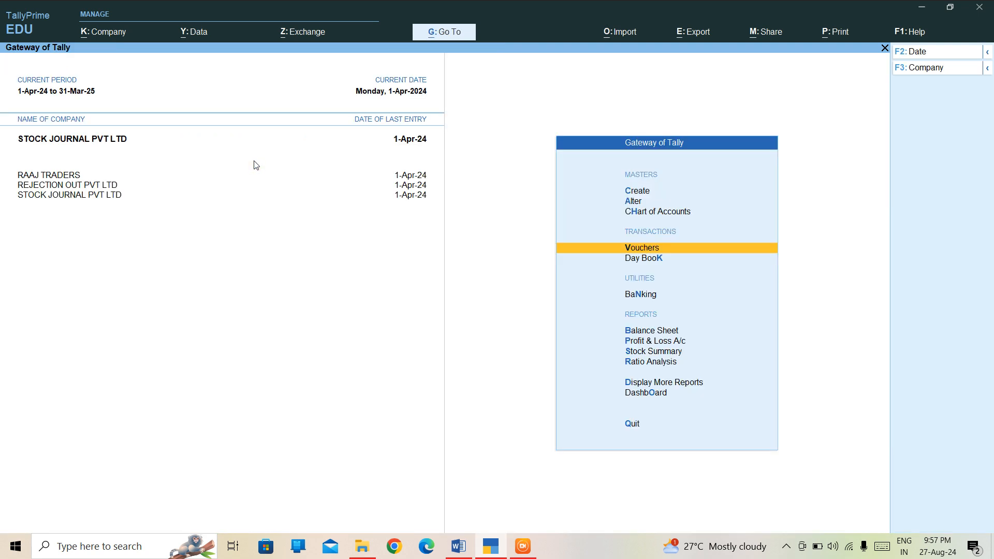
# Go to the Display More Reports entry in the Gateway of Tally
pyautogui.press('Down')
pyautogui.press('Down')
pyautogui.press('Down')
pyautogui.press('Down')
pyautogui.press('Down')
pyautogui.press('Down')
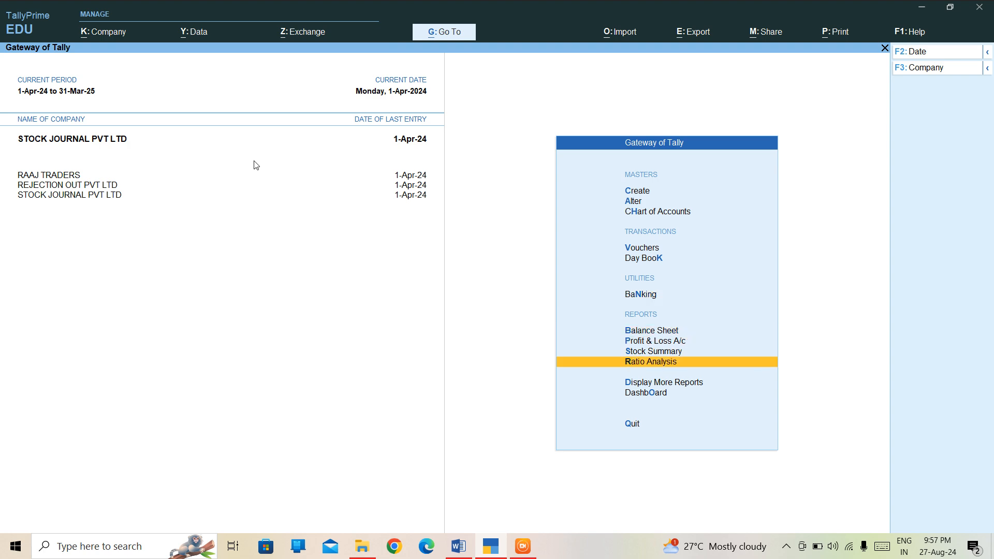
pyautogui.press('Down')
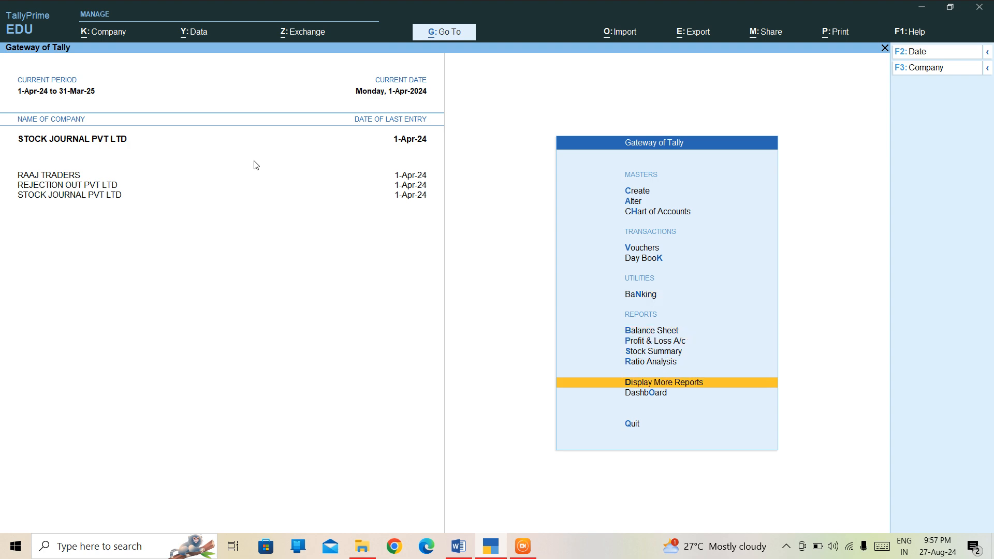
pyautogui.press('Return')
pyautogui.press('Down')
pyautogui.press('Down')
pyautogui.press('Down')
pyautogui.press('Down')
pyautogui.press('Down')
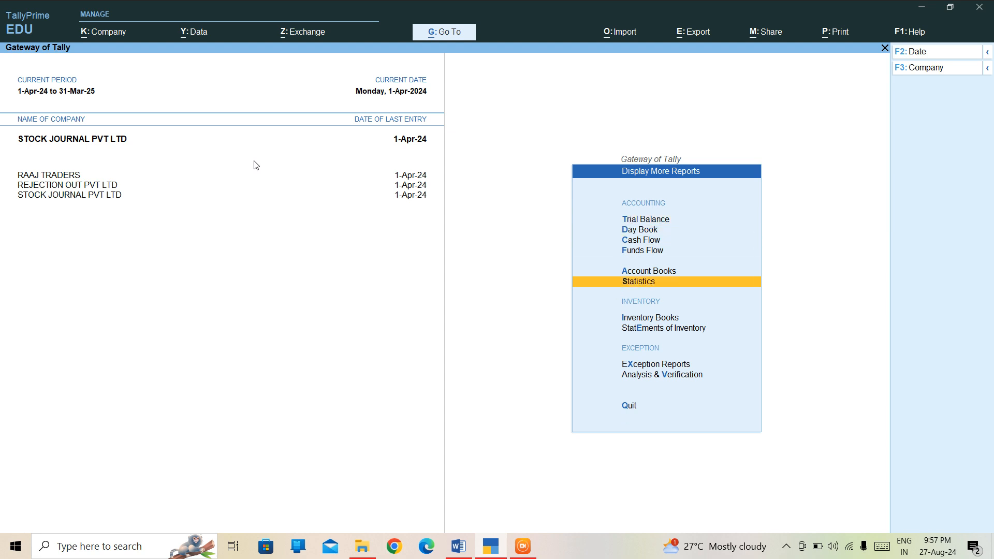
pyautogui.press('Escape')
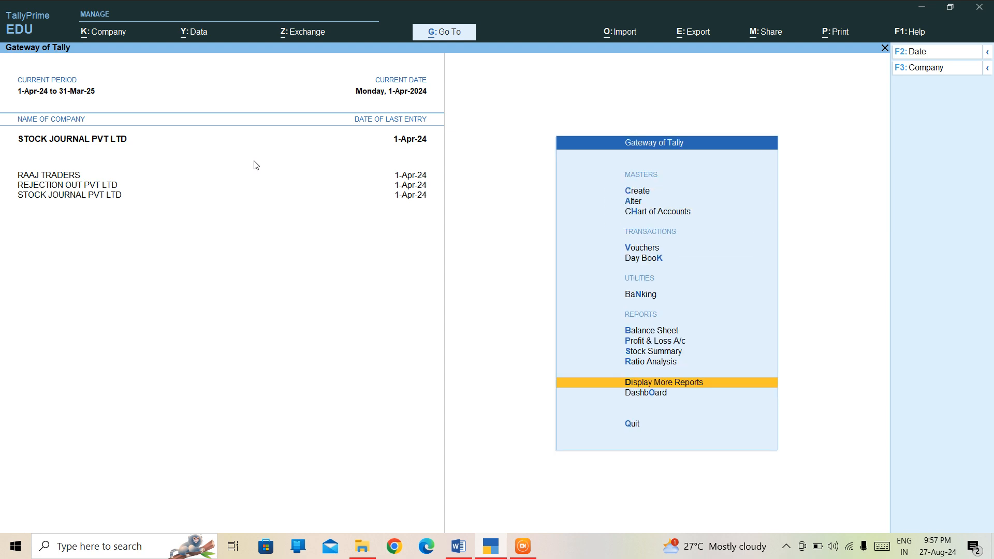
# Display the Inventory Books reports from the additional reports
pyautogui.press('Return')
pyautogui.press('Down')
pyautogui.press('Down')
pyautogui.press('Down')
pyautogui.press('Down')
pyautogui.press('Down')
pyautogui.press('Down')
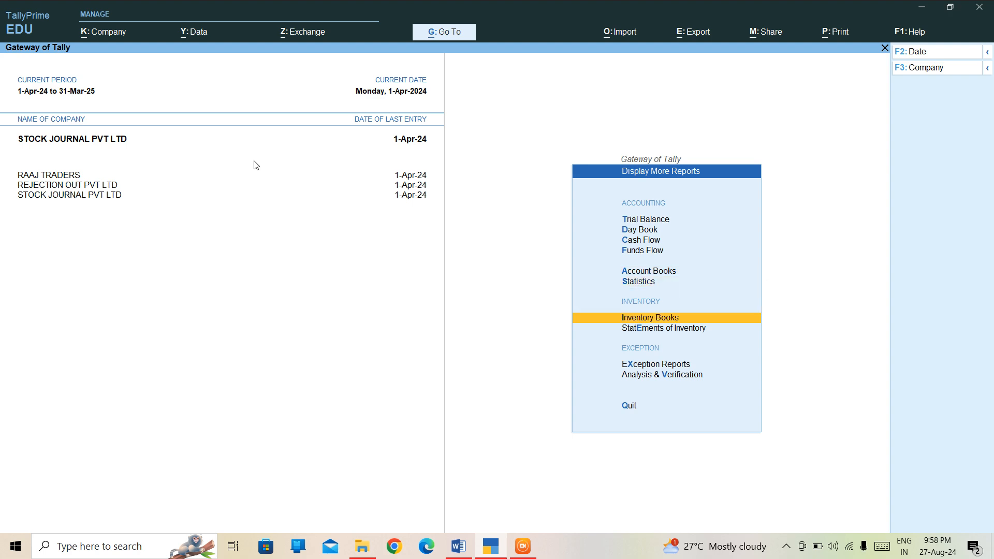
pyautogui.press('Return')
# Open the Stock Transfer Journal Register and list the stock journal vouchers for April
pyautogui.press('Down')
pyautogui.press('Down')
pyautogui.press('Down')
pyautogui.press('Down')
pyautogui.press('Down')
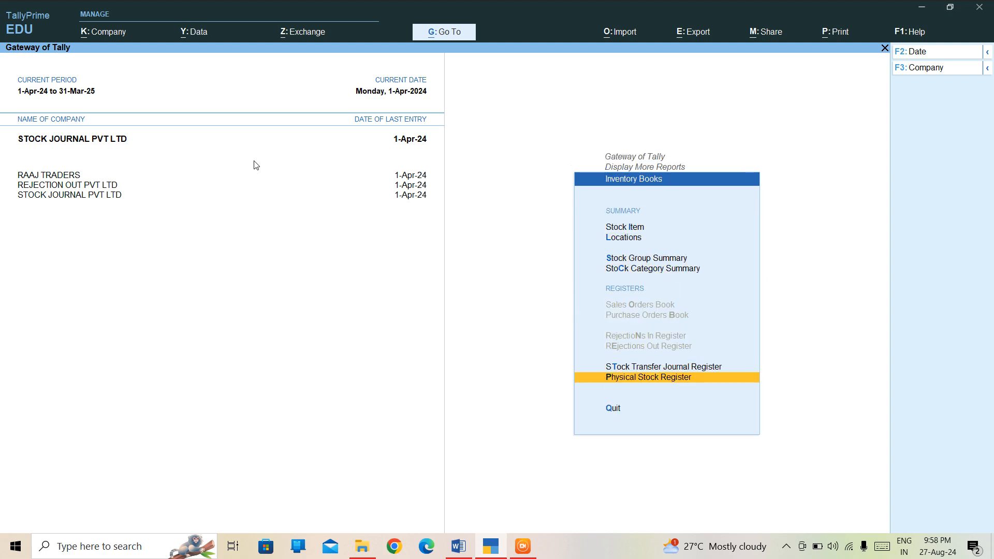
pyautogui.press('Up')
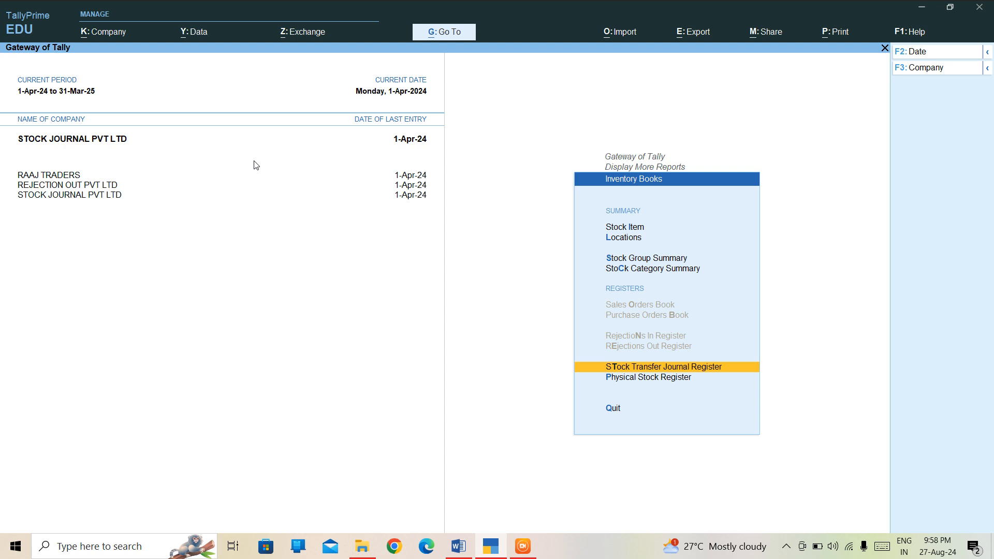
pyautogui.press('Return')
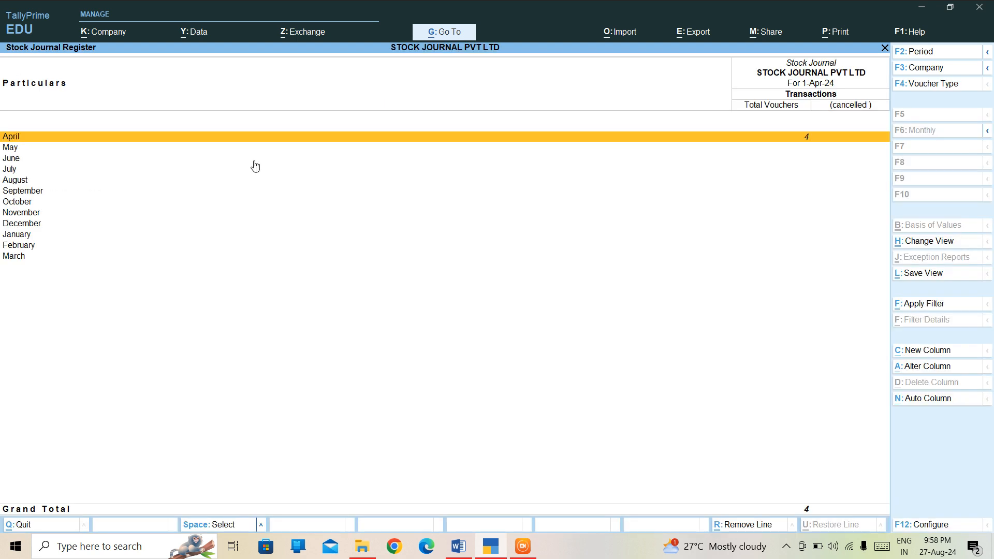
pyautogui.press('Return')
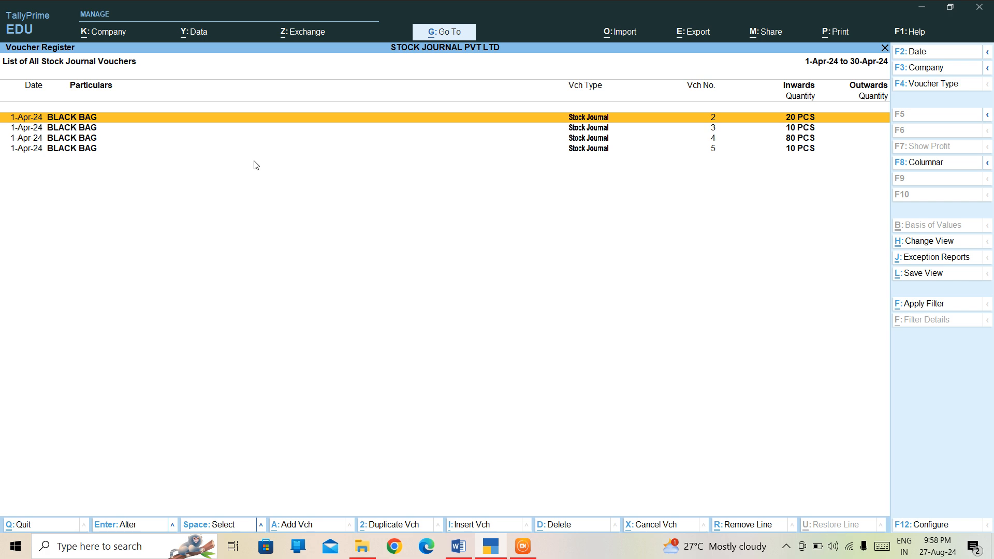
# Open stock journal voucher no. 4 from the register to check its source and destination entries, and quit it without saving
pyautogui.press('Down')
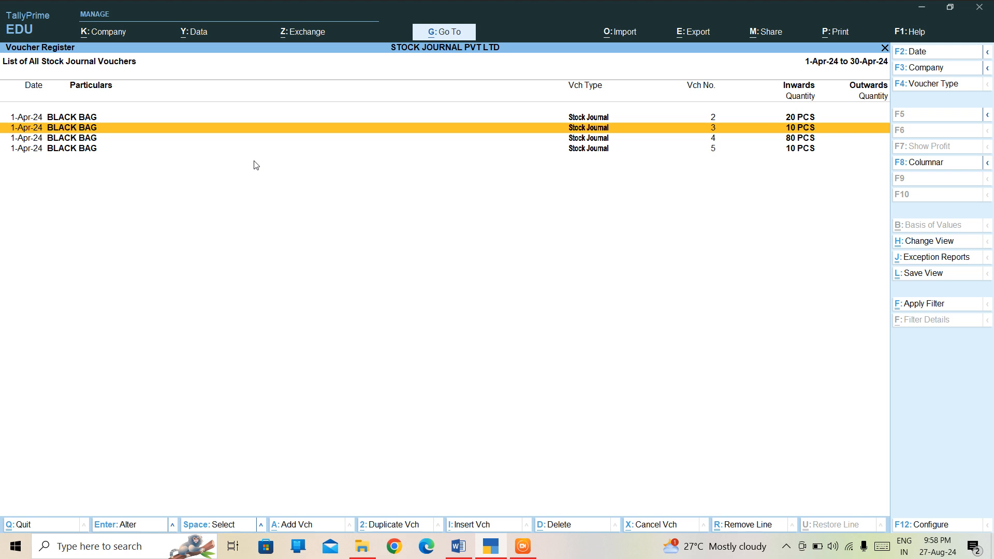
pyautogui.press('Up')
pyautogui.press('Down')
pyautogui.press('Down')
pyautogui.press('Return')
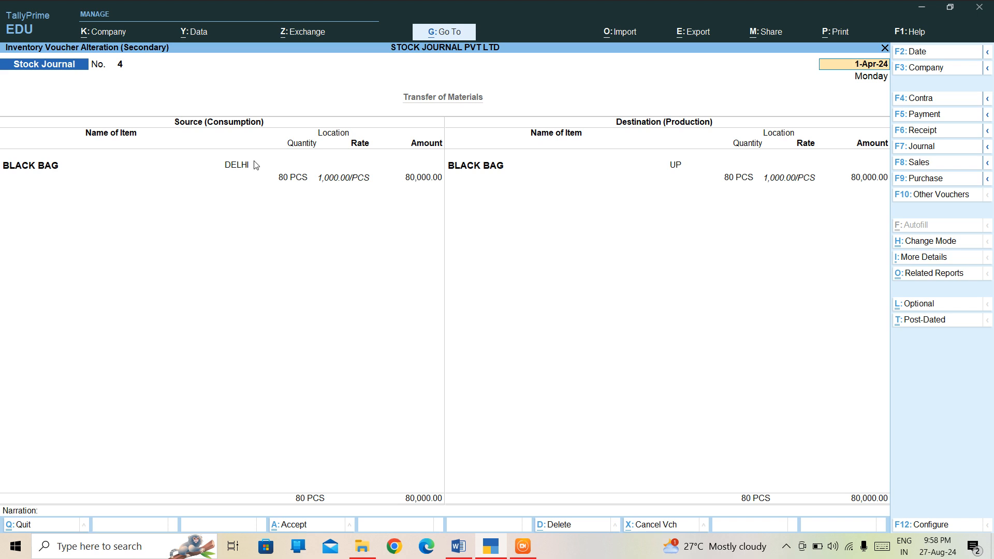
pyautogui.press('BackSpace')
pyautogui.press('Escape')
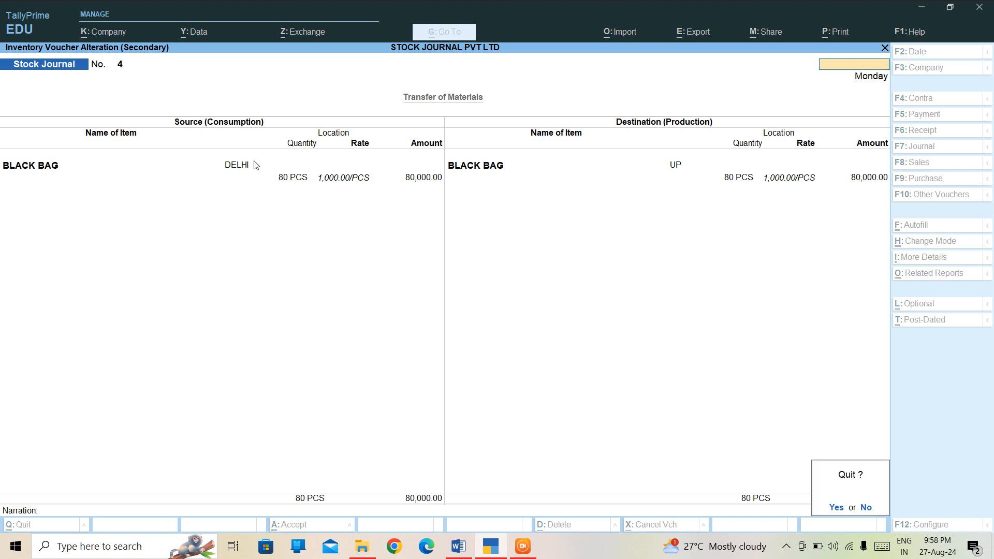
pyautogui.press('y')
# Check the entry for voucher no. 5 in the register, and return to the Gateway of Tally
pyautogui.press('Down')
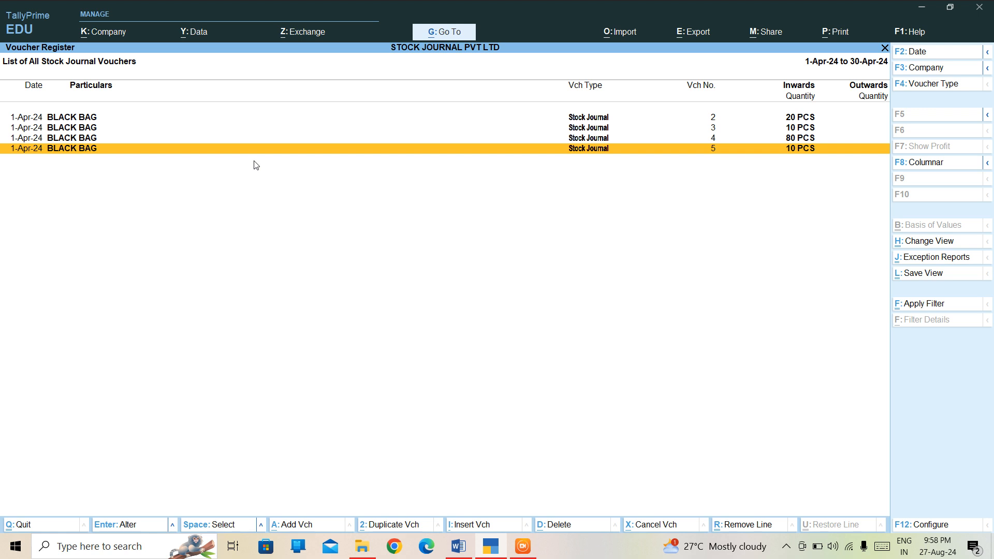
pyautogui.press('Escape')
pyautogui.press('Escape')
pyautogui.press('Escape')
pyautogui.press('Escape')
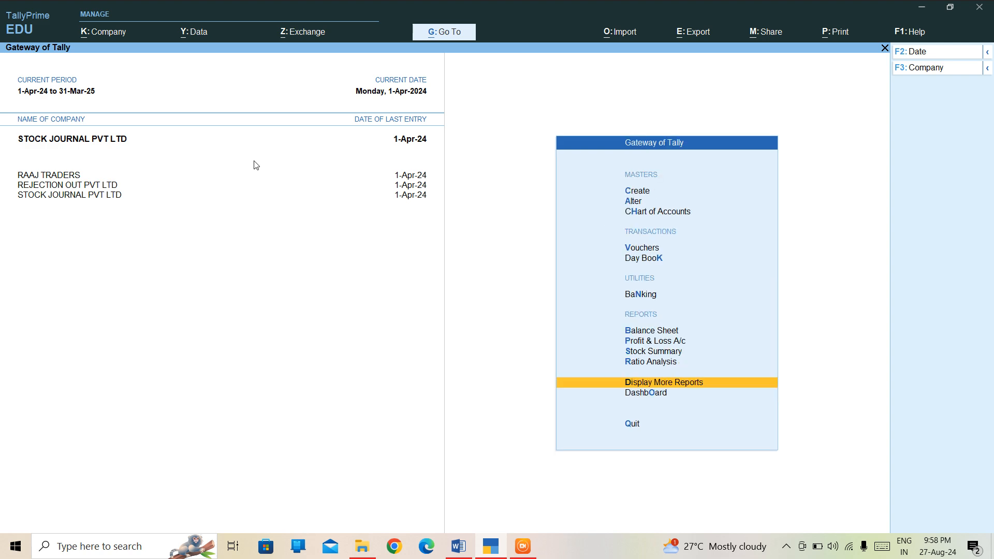
# Start another stock journal voucher and select BLACK BAG as its source item
pyautogui.press('Up')
pyautogui.press('Up')
pyautogui.press('Up')
pyautogui.press('Up')
pyautogui.press('Up')
pyautogui.press('Up')
pyautogui.press('Up')
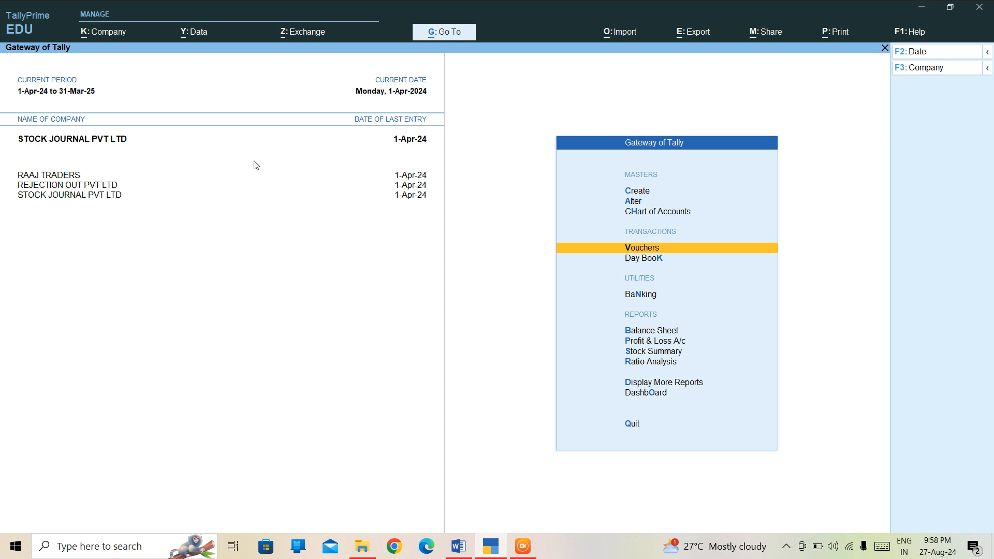
pyautogui.press('Return')
pyautogui.write('B')
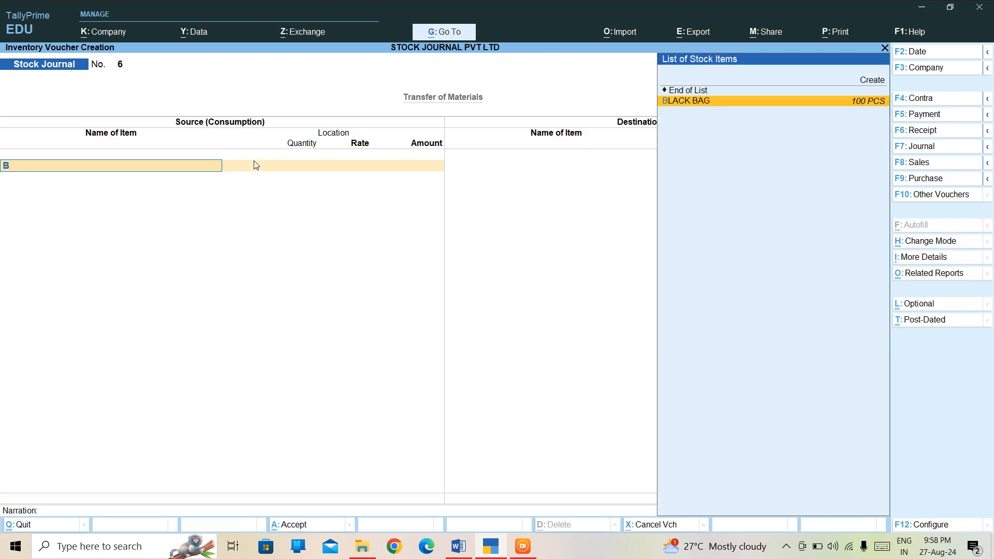
pyautogui.press('Return')
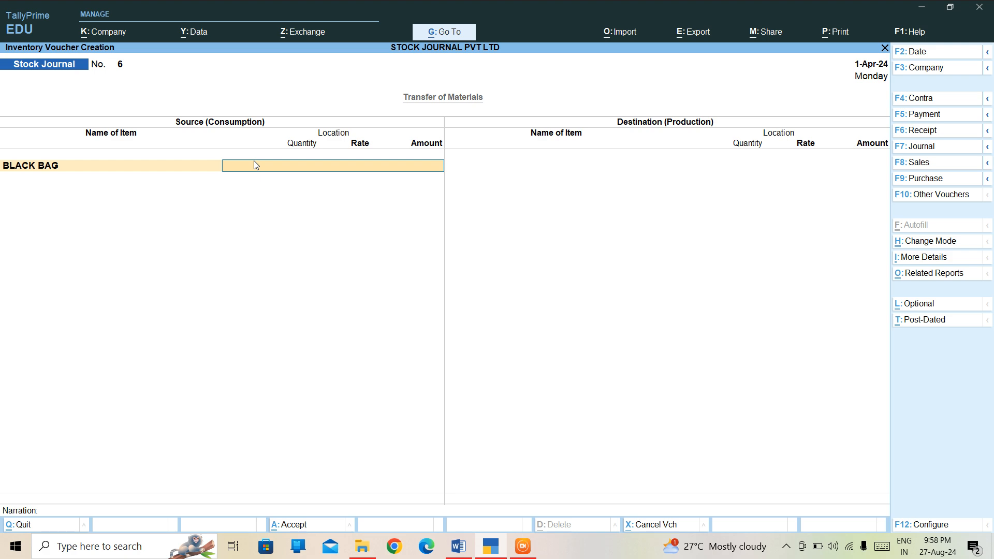
# Examine the BLACK BAG balances at BANGLORE, DELHI and UP in the source location list of the new voucher
pyautogui.press('Return')
pyautogui.press('Return')
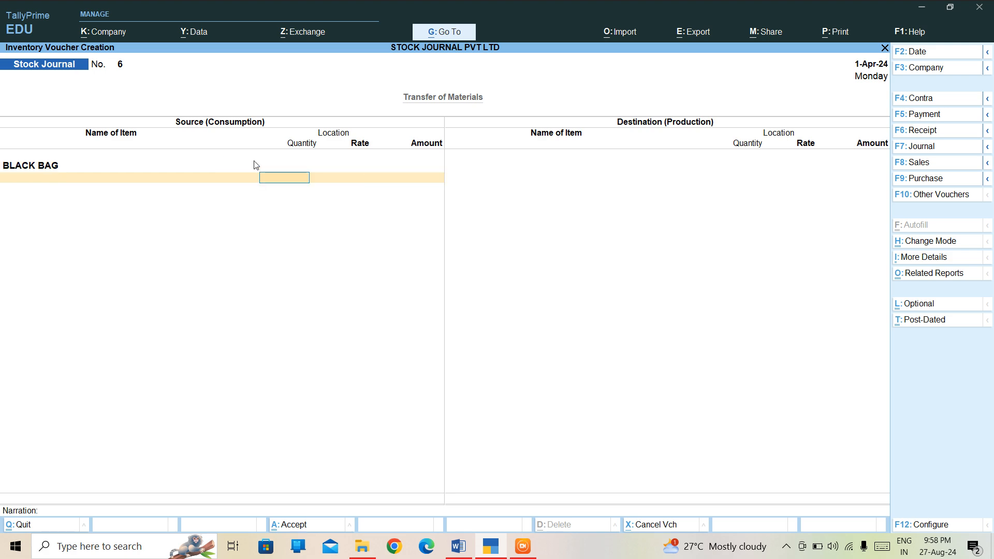
pyautogui.write('FDELHI')
pyautogui.press('BackSpace')
pyautogui.press('BackSpace')
pyautogui.press('BackSpace')
pyautogui.press('BackSpace')
pyautogui.press('BackSpace')
pyautogui.press('BackSpace')
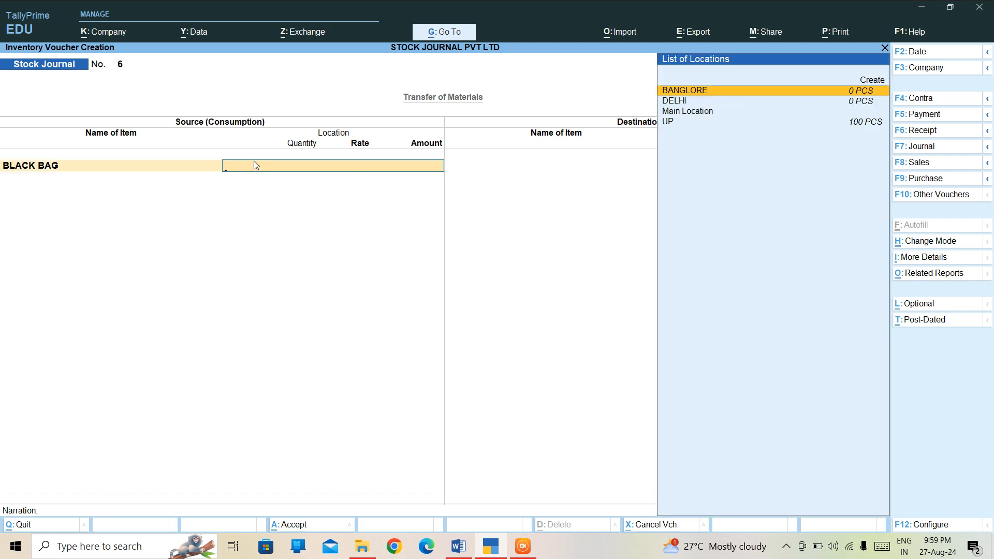
pyautogui.press('Down')
pyautogui.press('Down')
pyautogui.press('Down')
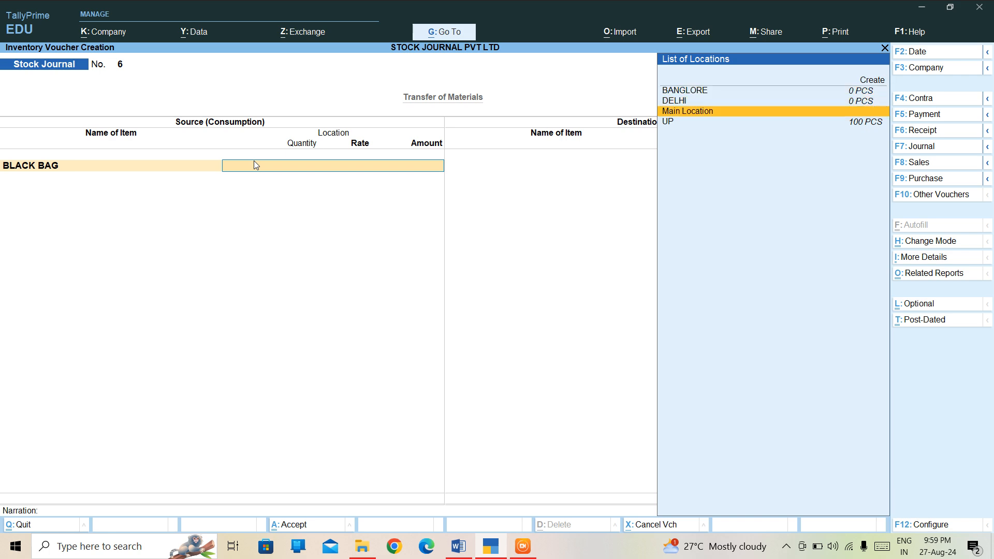